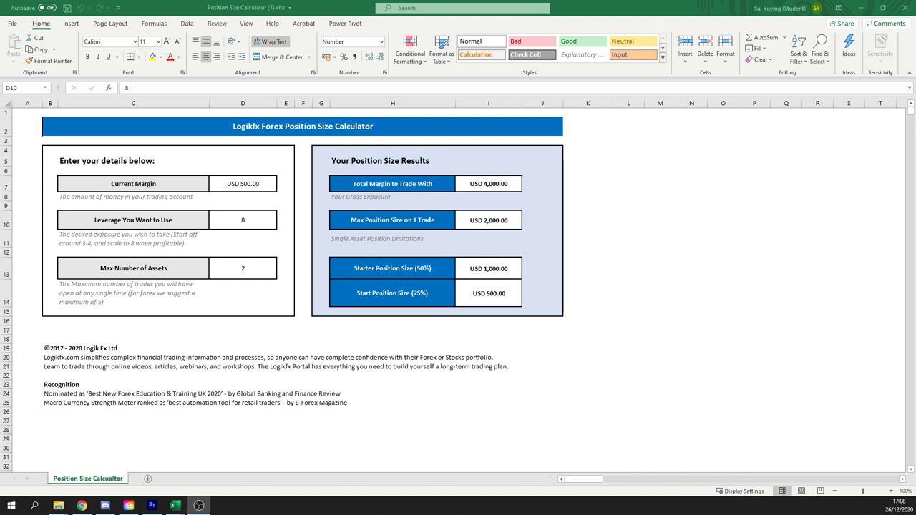
# Step: Inspect the source calculator's margin, leverage and max-assets inputs and its result formulas
pyautogui.click(231, 189)
pyautogui.click(229, 224)
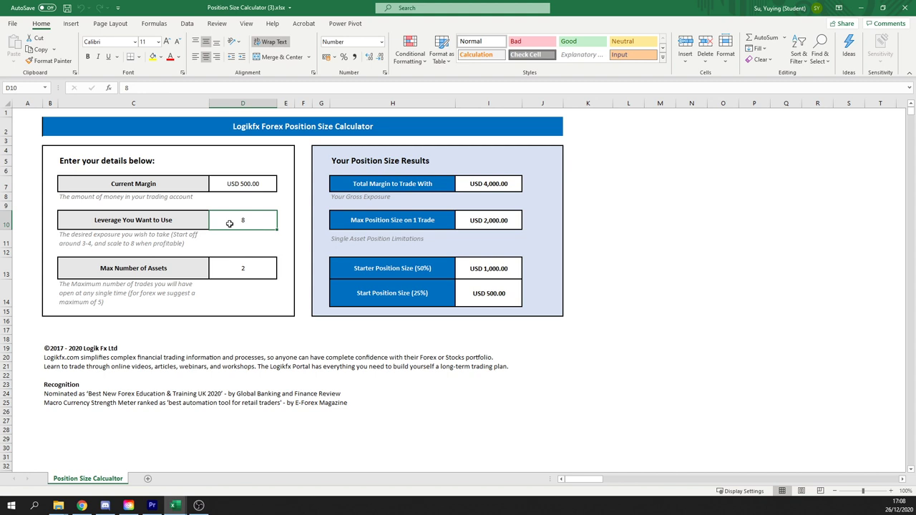
pyautogui.click(235, 273)
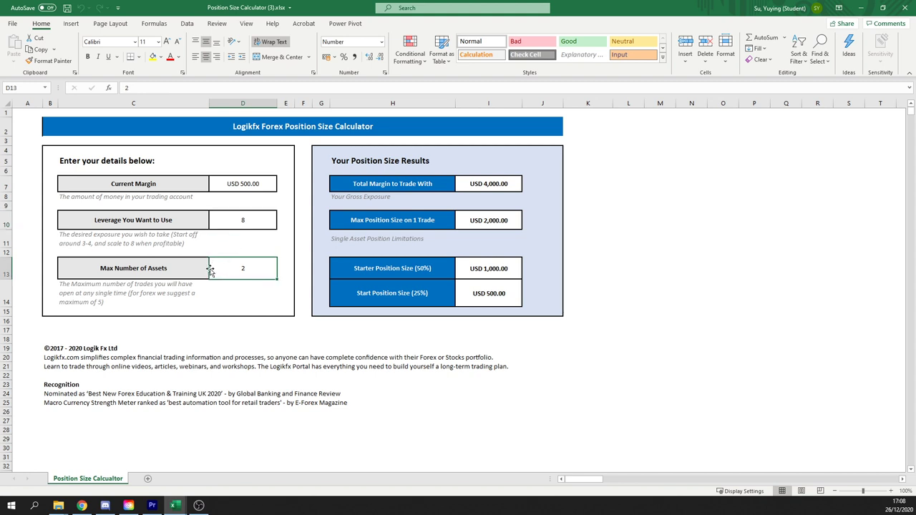
pyautogui.click(254, 185)
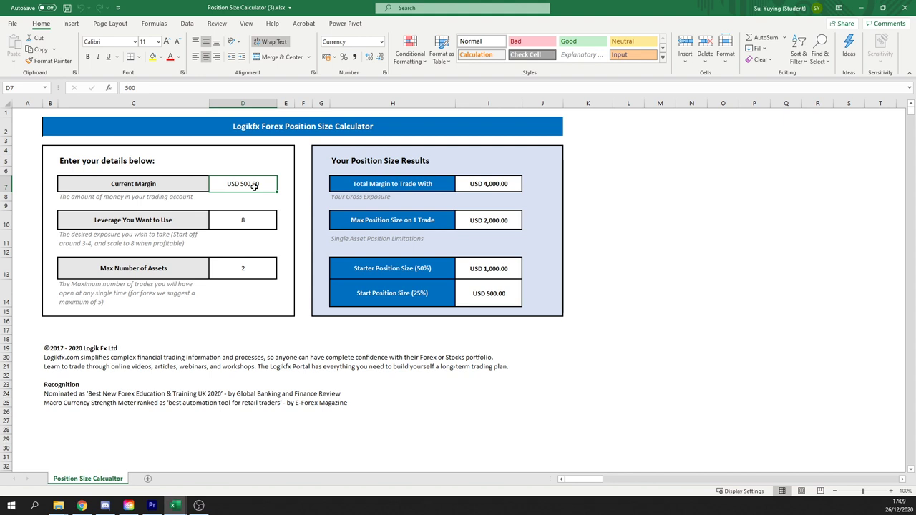
pyautogui.click(227, 223)
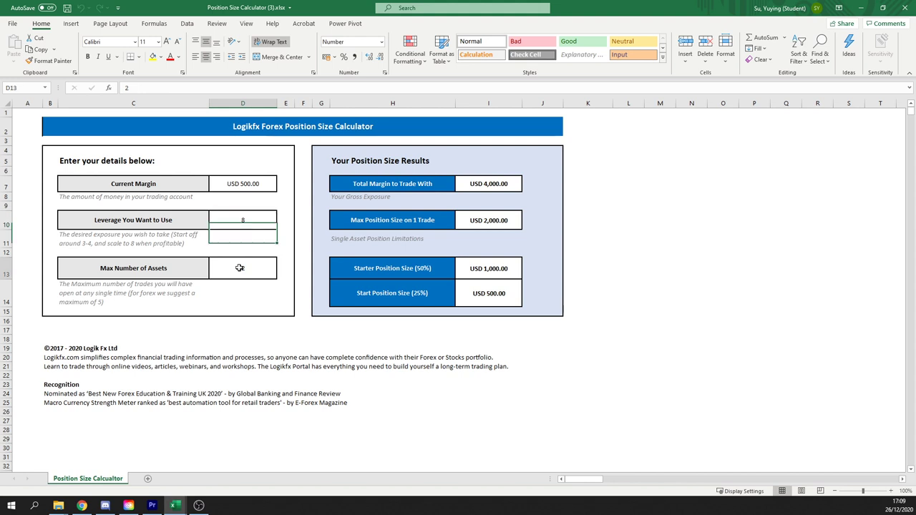
pyautogui.click(240, 268)
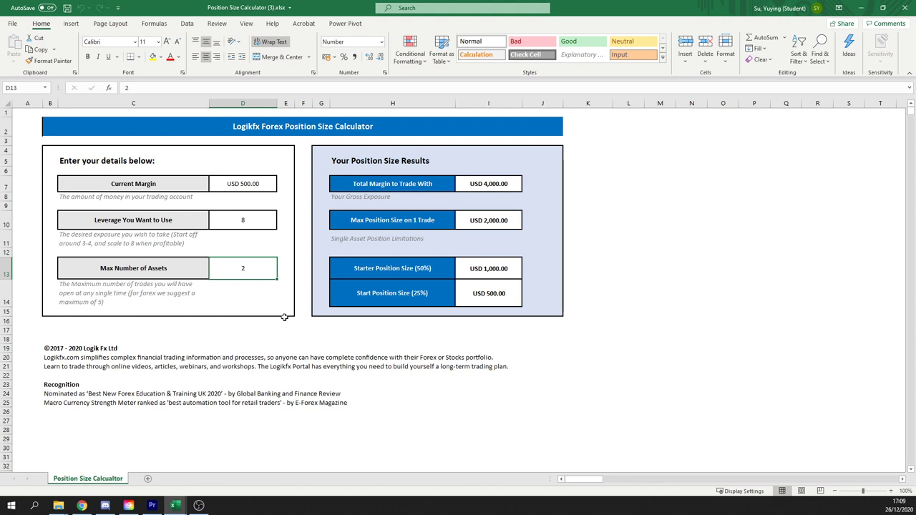
pyautogui.click(462, 184)
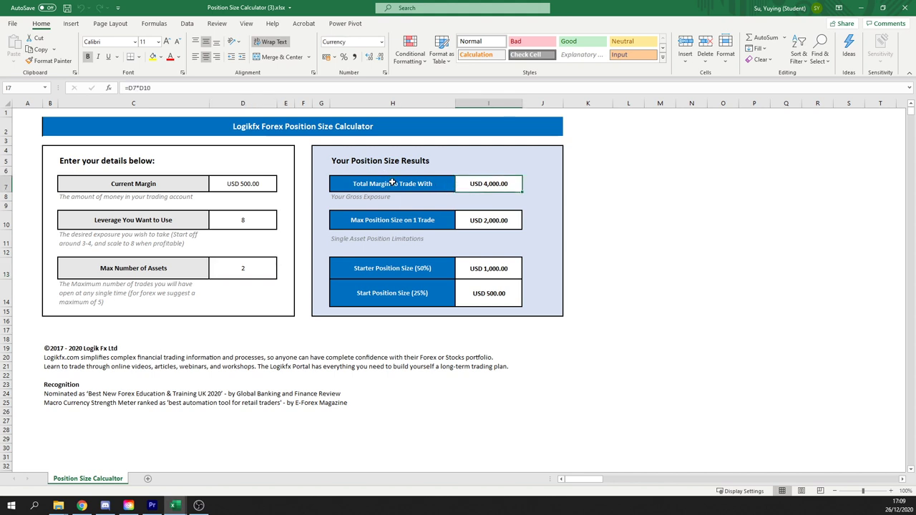
pyautogui.click(552, 206)
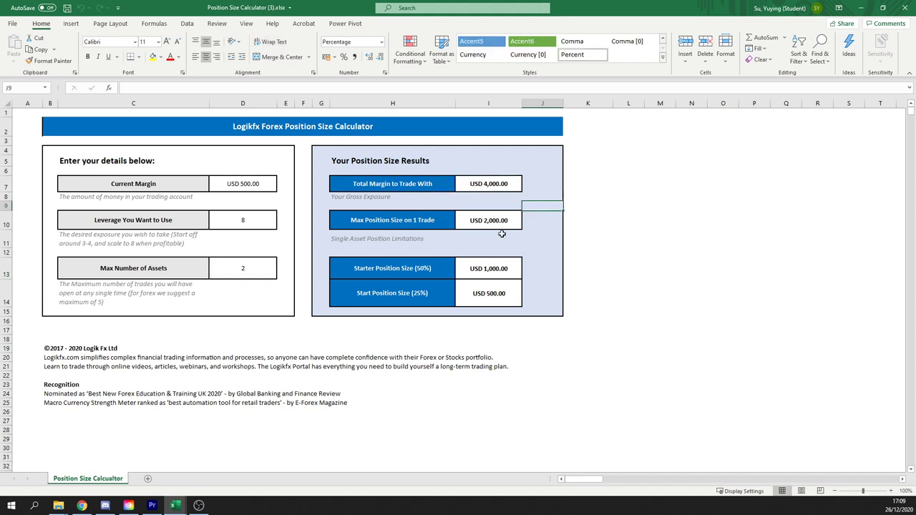
pyautogui.click(491, 221)
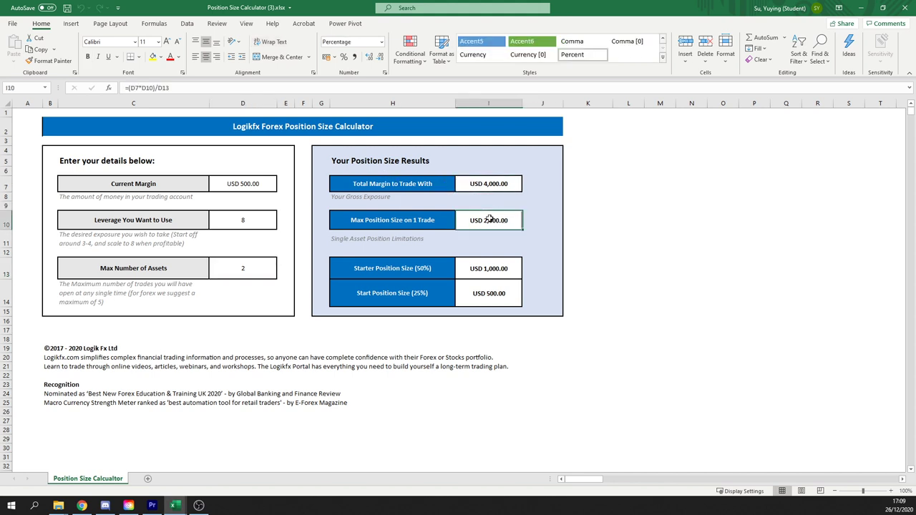
pyautogui.click(538, 218)
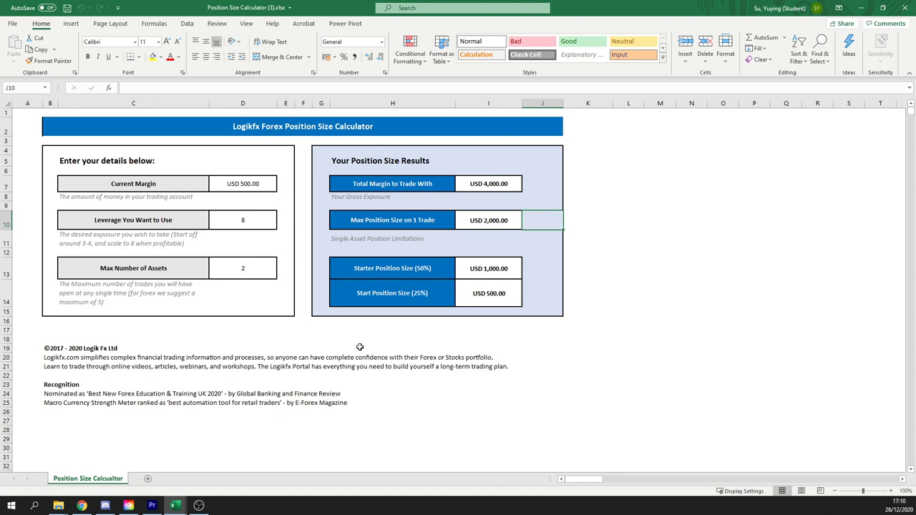
# Step: In Book1, type Current Margin, Leverage You want to use and Max Number of assets into C7, C9, C11
pyautogui.click(861, 7)
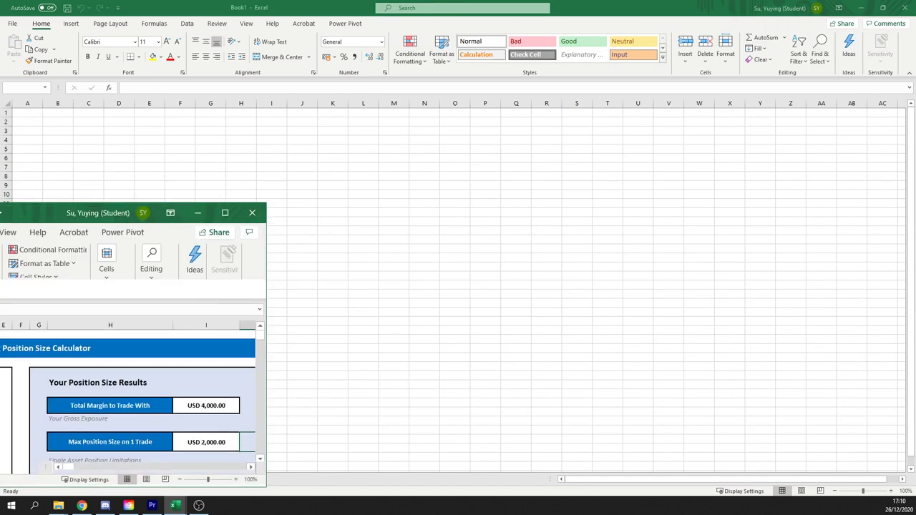
pyautogui.click(113, 160)
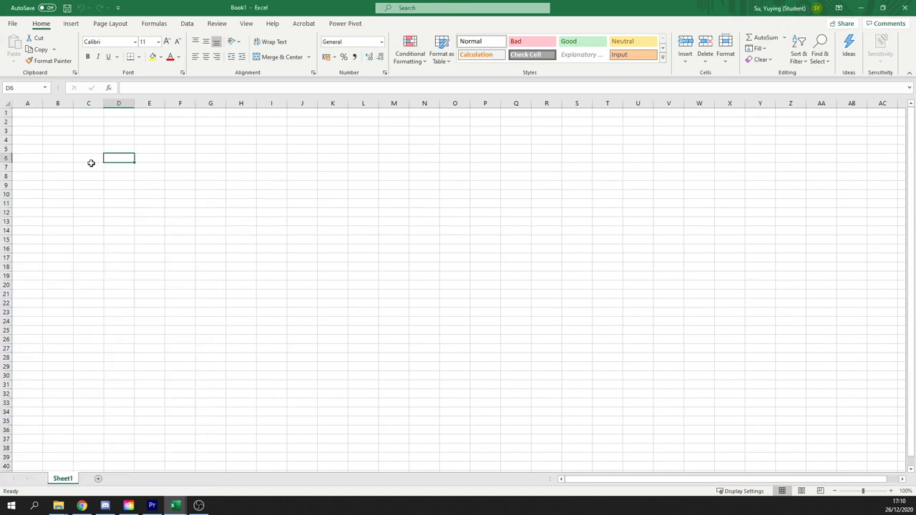
pyautogui.click(91, 168)
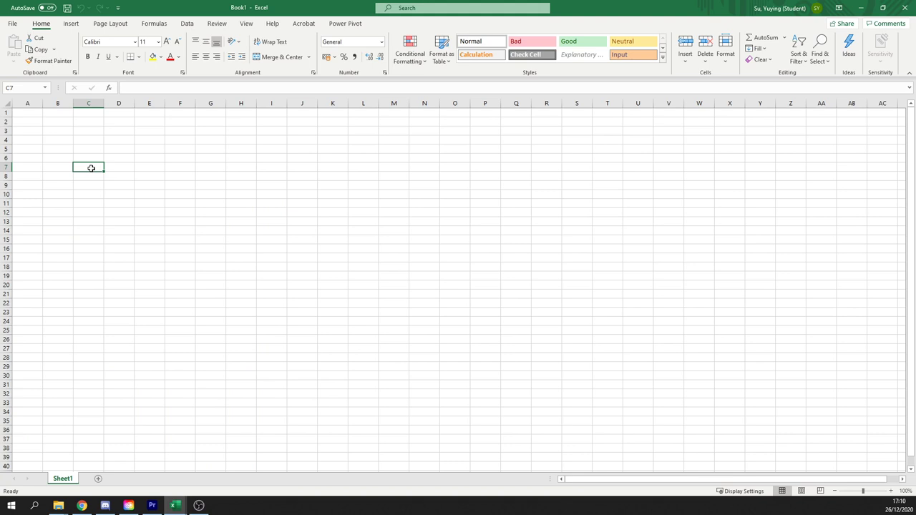
pyautogui.write('Current Margin')
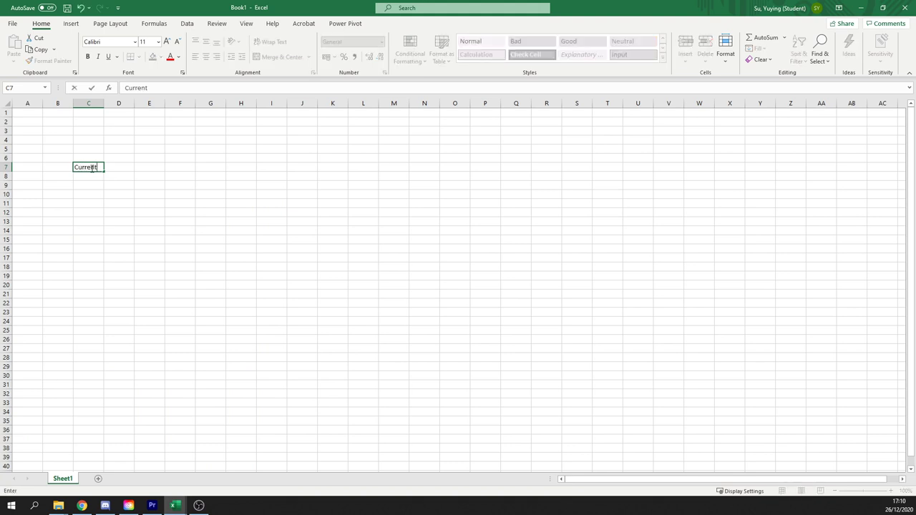
pyautogui.press('Return')
pyautogui.press('Return')
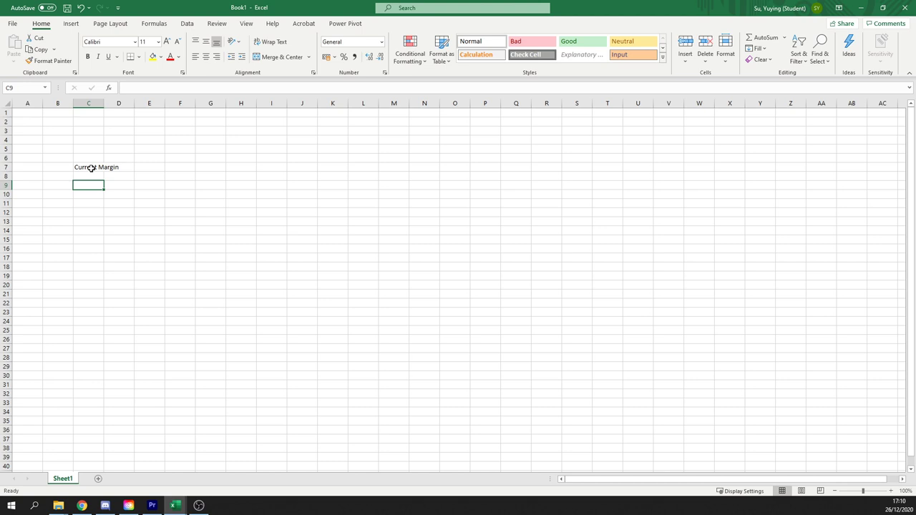
pyautogui.write('Leverage You want to u')
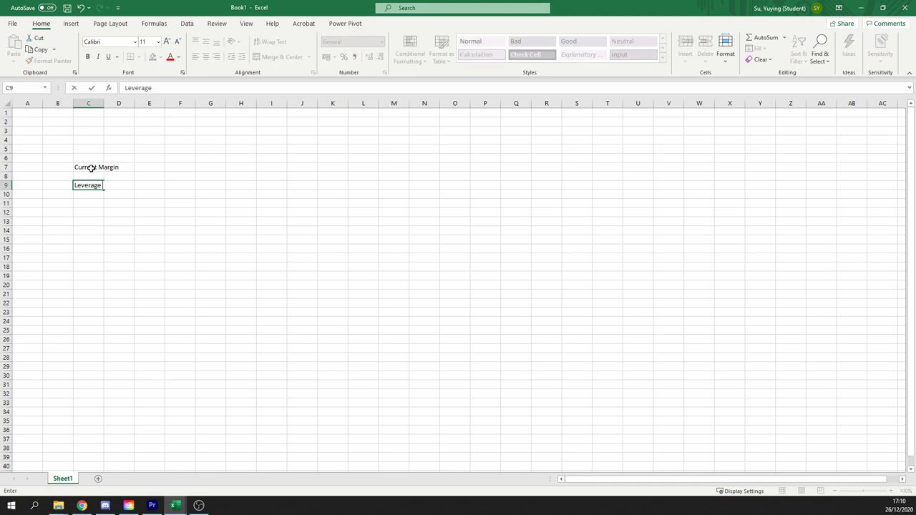
pyautogui.write('se')
pyautogui.press('Return')
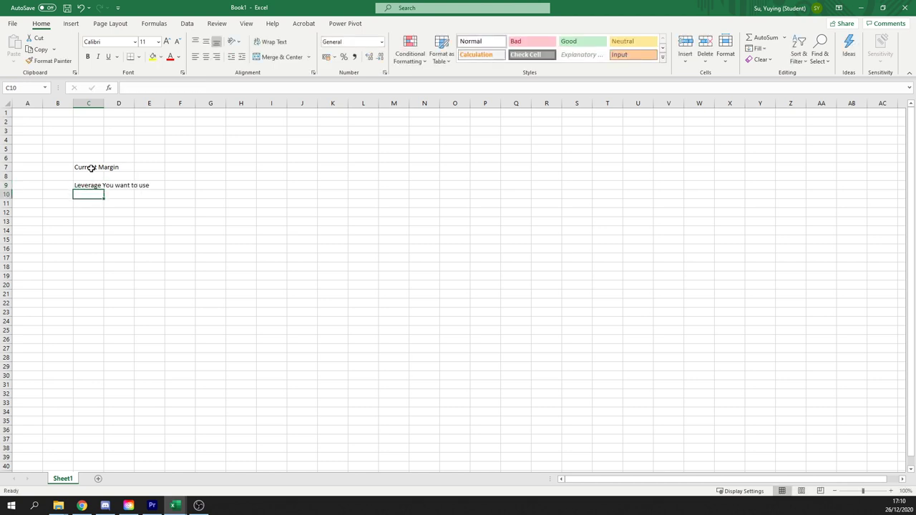
pyautogui.press('Return')
pyautogui.write('Max Number')
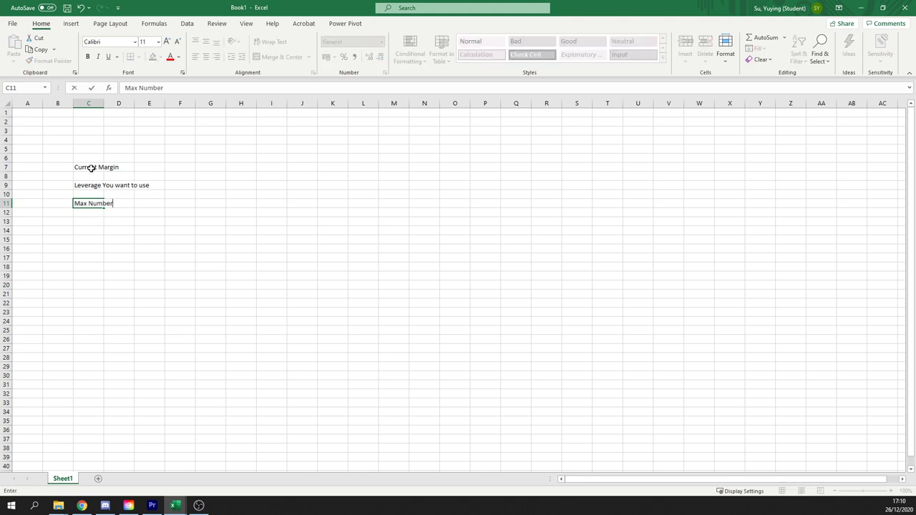
pyautogui.write(' of assets')
# Step: Autofit column C and enter 2000 as the current margin in D7
pyautogui.click(149, 176)
pyautogui.doubleClick(103, 103)
pyautogui.click(168, 167)
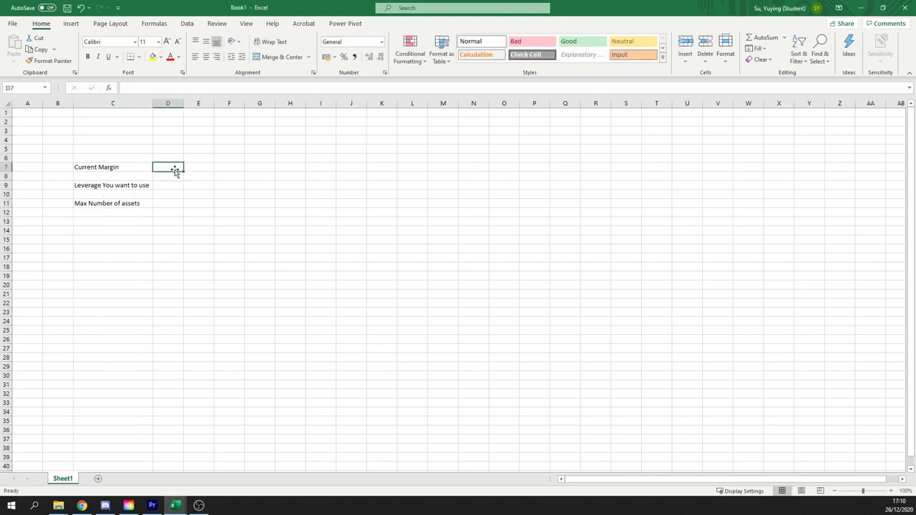
pyautogui.write('2000')
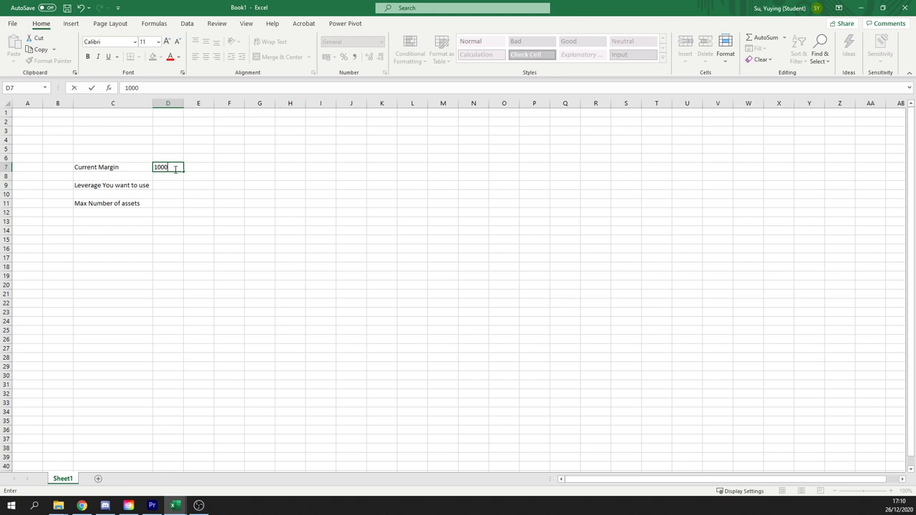
pyautogui.press('BackSpace')
pyautogui.press('BackSpace')
pyautogui.press('BackSpace')
pyautogui.press('BackSpace')
pyautogui.write('2000')
pyautogui.press('Return')
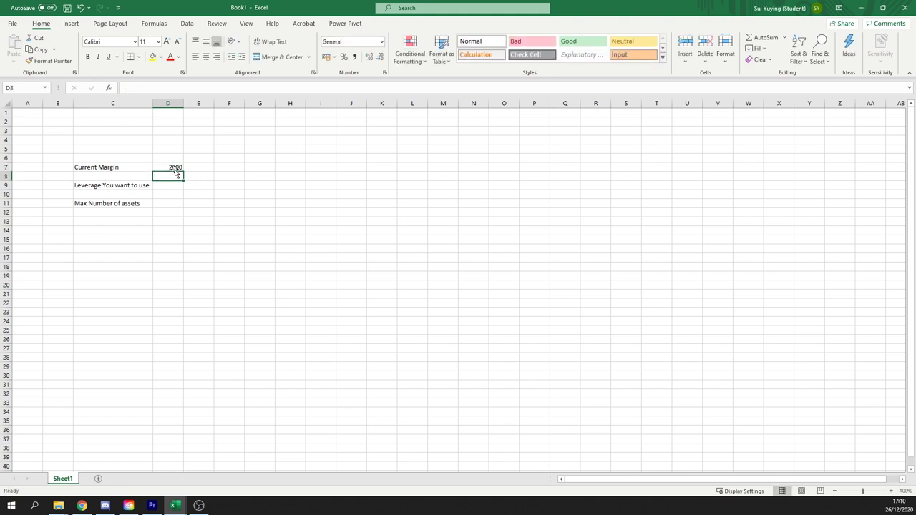
# Step: Add 'Amount of money in your trading account' in C8 and widen column C to fit
pyautogui.click(133, 177)
pyautogui.write('Amo')
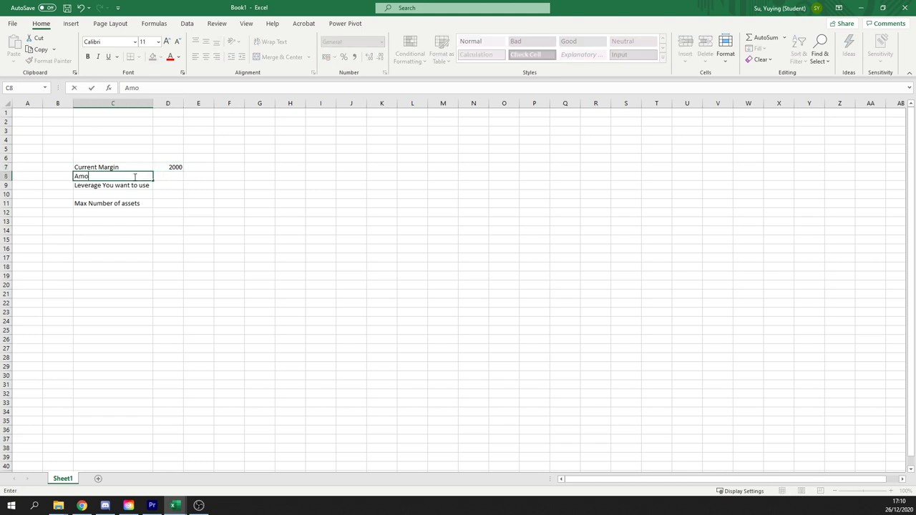
pyautogui.write('unt of money in your trading account')
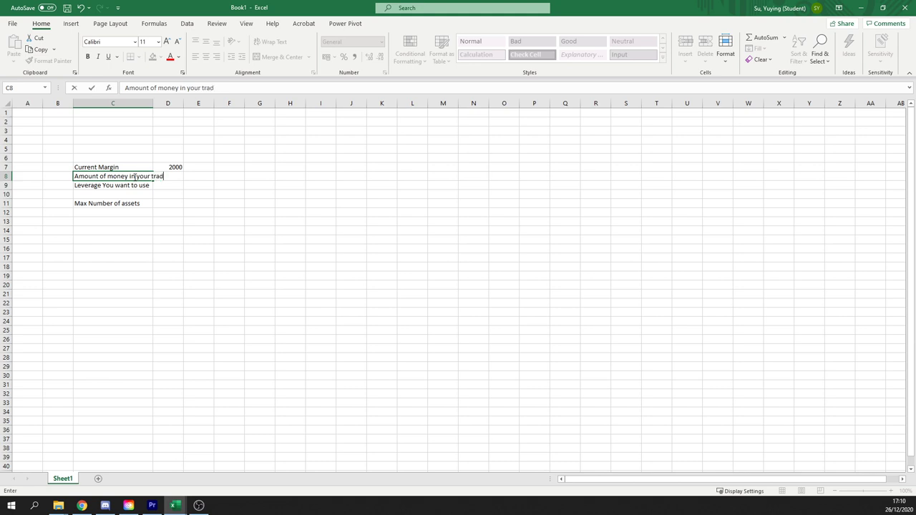
pyautogui.press('Return')
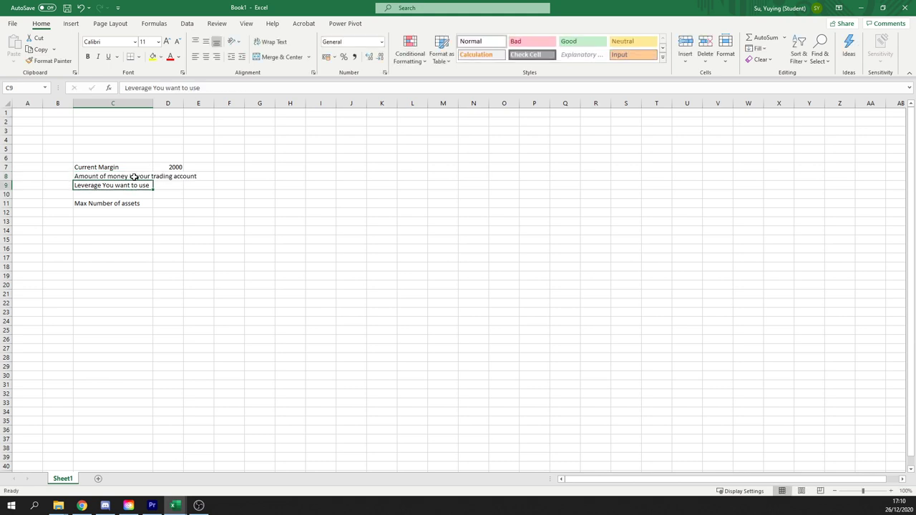
pyautogui.doubleClick(152, 103)
# Step: Make the C8 description italic with a grey font colour
pyautogui.click(104, 176)
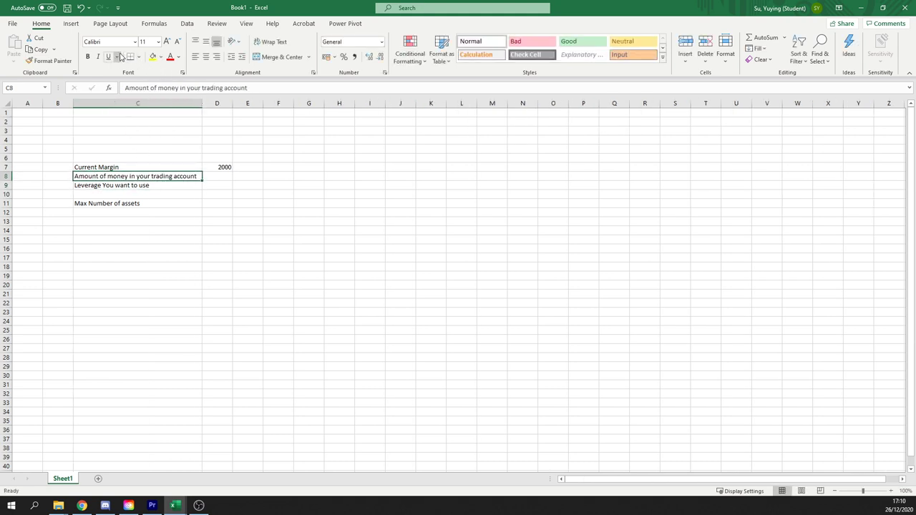
pyautogui.click(98, 57)
pyautogui.click(178, 57)
pyautogui.click(170, 131)
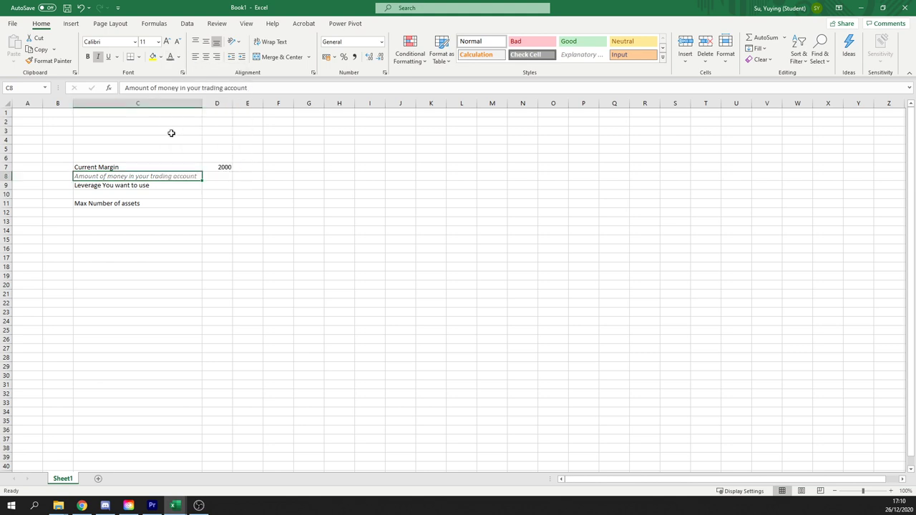
pyautogui.click(169, 154)
pyautogui.click(164, 205)
# Step: Add the note 'Desired exposure you wish to take (3-4, 8 when profitable)' in C10, styled like C8
pyautogui.press('Up')
pyautogui.press('Up')
pyautogui.press('Up')
pyautogui.click(109, 198)
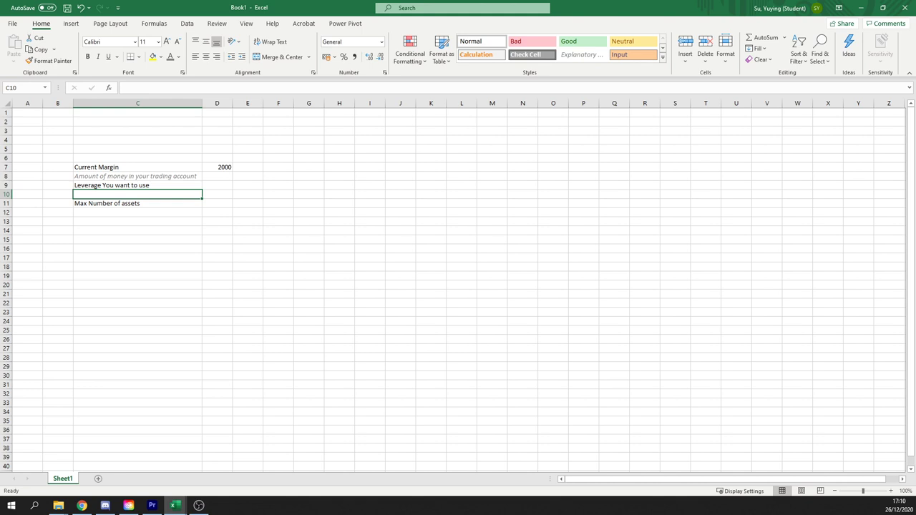
pyautogui.write('Des')
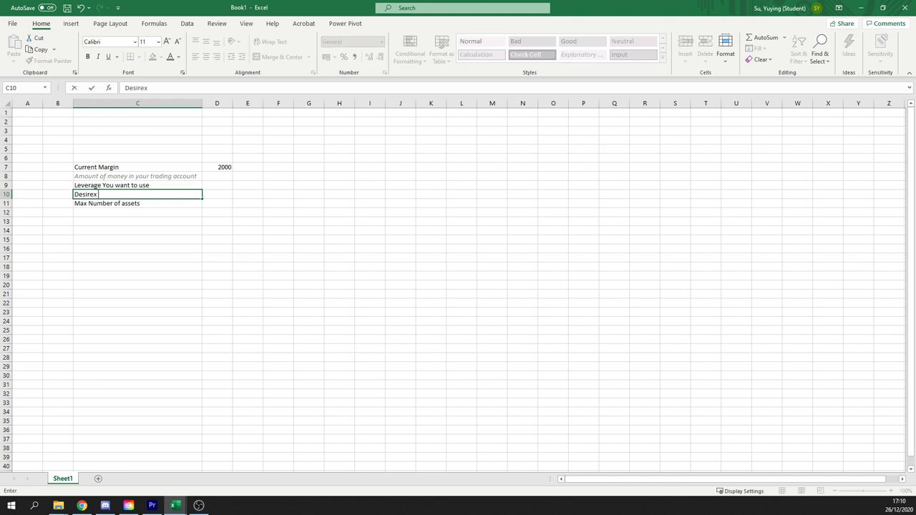
pyautogui.write('ired exposure you wish to take (3-4,')
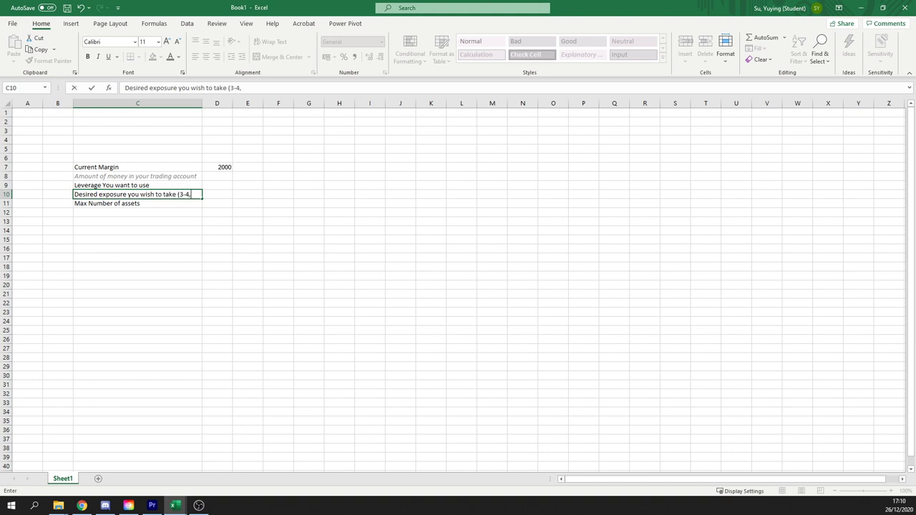
pyautogui.write(' 8 when profitable)')
pyautogui.click(138, 185)
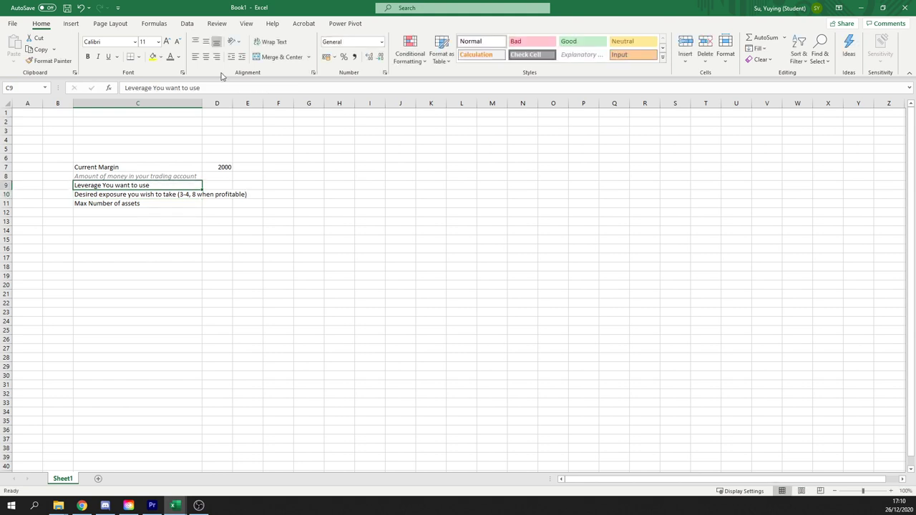
pyautogui.doubleClick(203, 104)
pyautogui.click(131, 176)
pyautogui.click(47, 61)
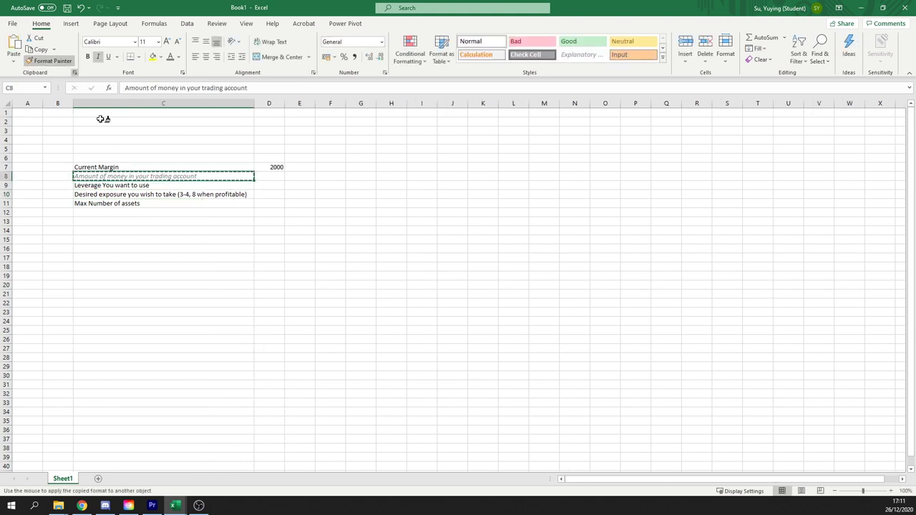
pyautogui.click(143, 194)
# Step: Add 'Max number of assets (trades) you will have open at any one time (suggested 5)' in C12 and autofit column C
pyautogui.click(145, 213)
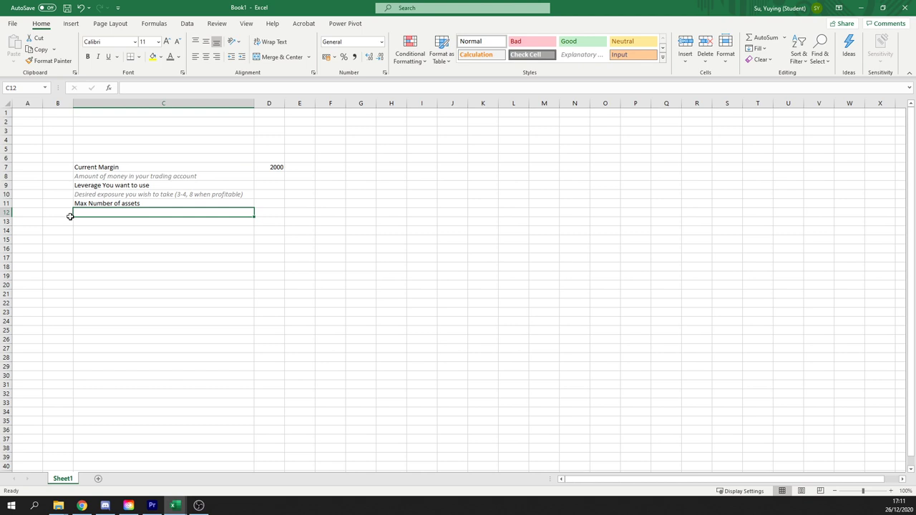
pyautogui.write('Max number of ')
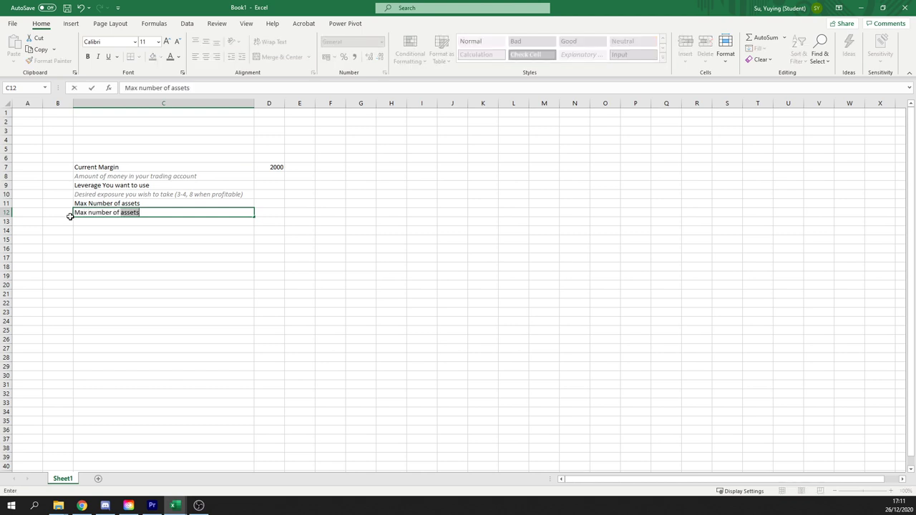
pyautogui.write('assets (trades) you will have')
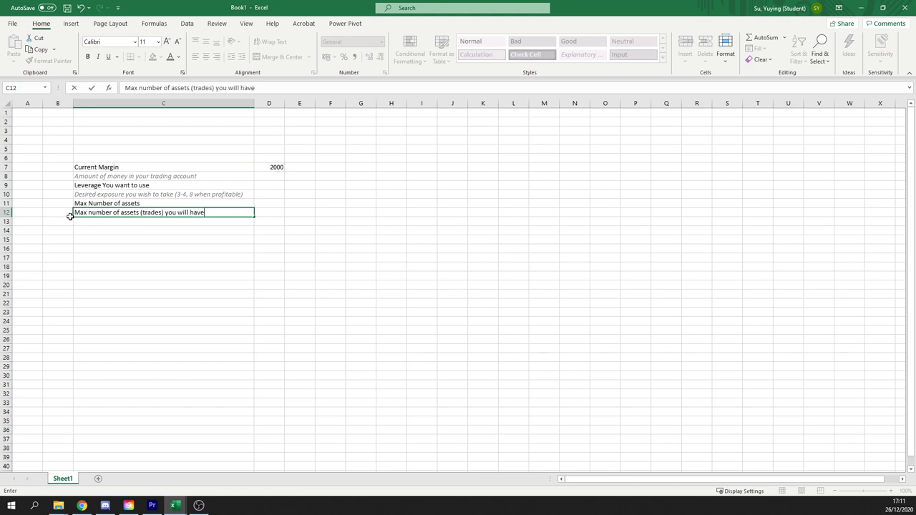
pyautogui.write(' open at any one time')
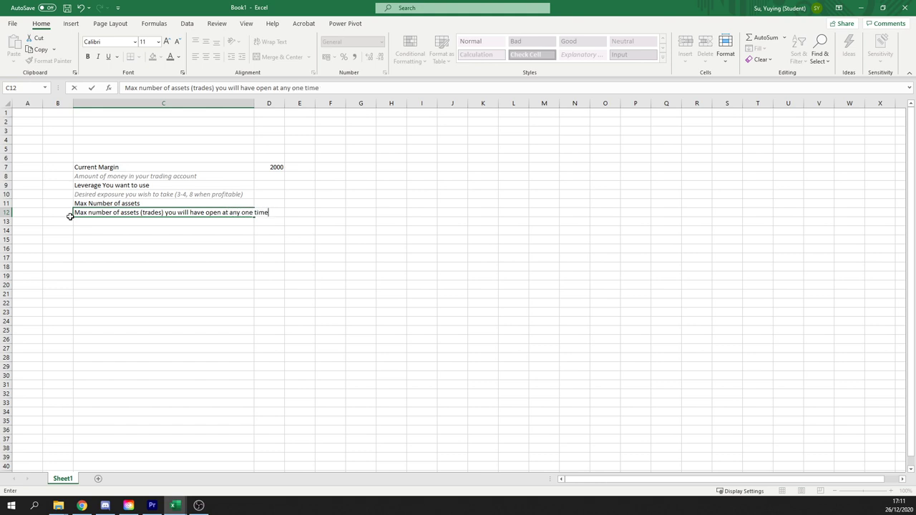
pyautogui.press('Return')
pyautogui.click(86, 212)
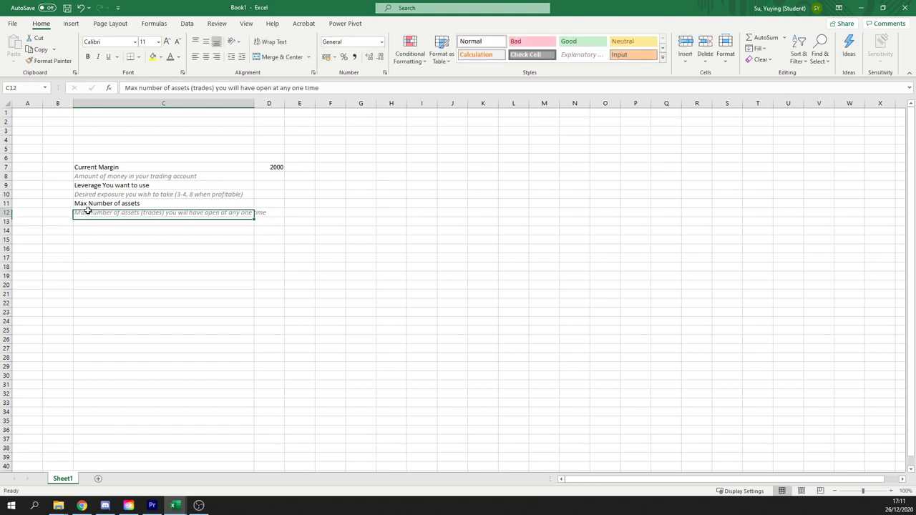
pyautogui.click(368, 87)
pyautogui.write('(')
pyautogui.write('suggested 5)')
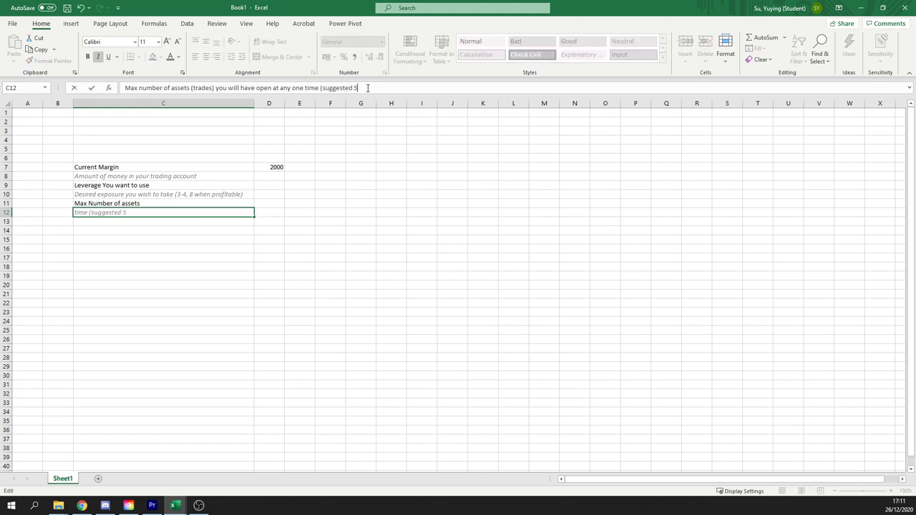
pyautogui.press('Return')
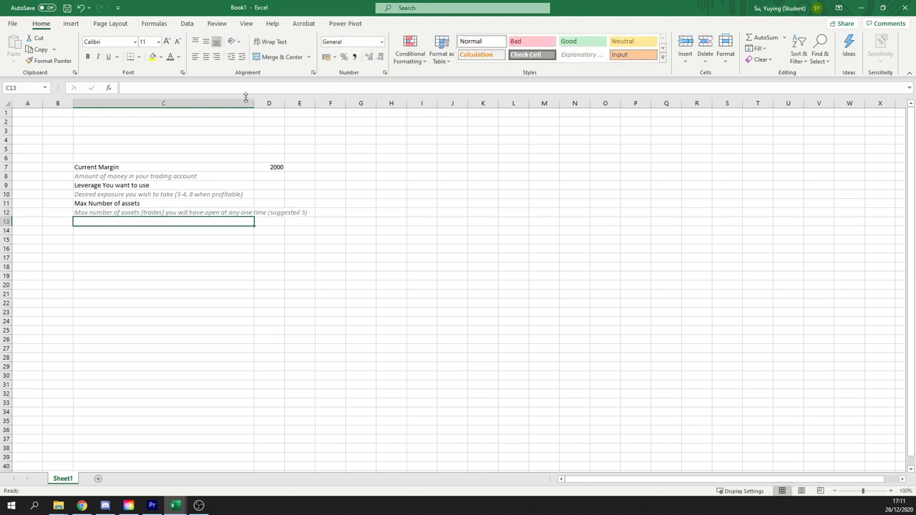
pyautogui.doubleClick(254, 100)
pyautogui.click(328, 193)
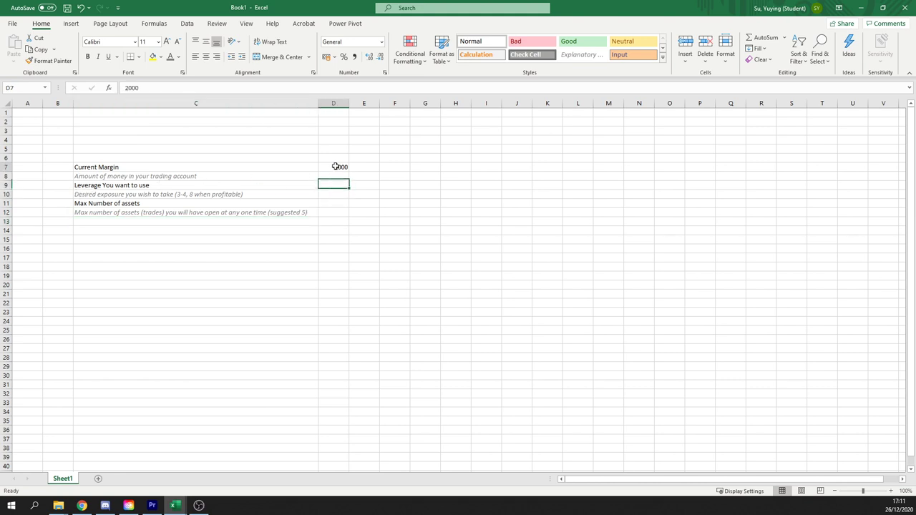
# Step: Format D7 as Currency with the $ symbol
pyautogui.click(336, 166)
pyautogui.click(380, 42)
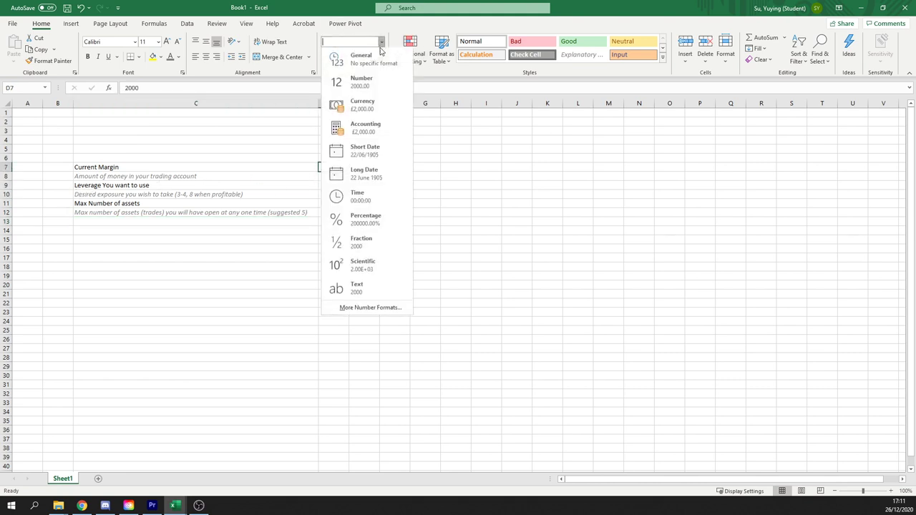
pyautogui.click(359, 304)
pyautogui.click(233, 136)
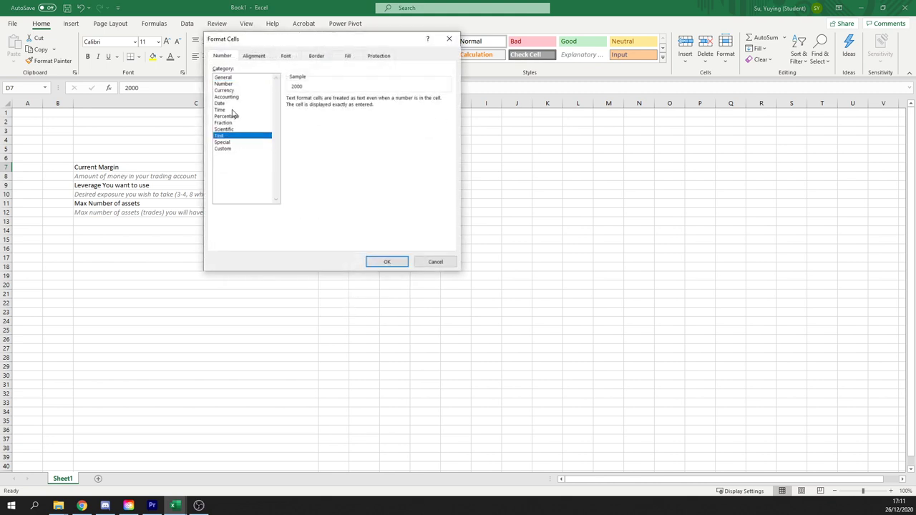
pyautogui.click(233, 91)
pyautogui.click(356, 112)
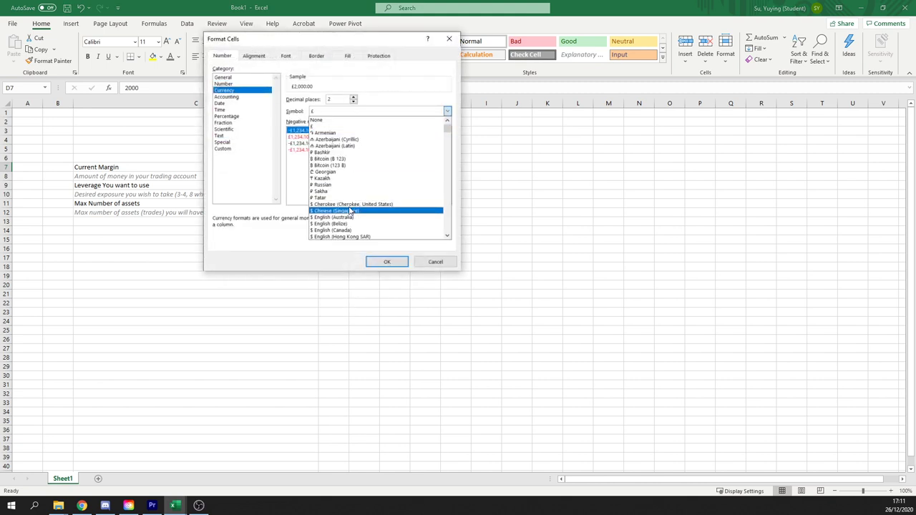
pyautogui.click(351, 207)
pyautogui.click(386, 262)
# Step: Remove the decimal places so D7 shows $2,000
pyautogui.click(340, 188)
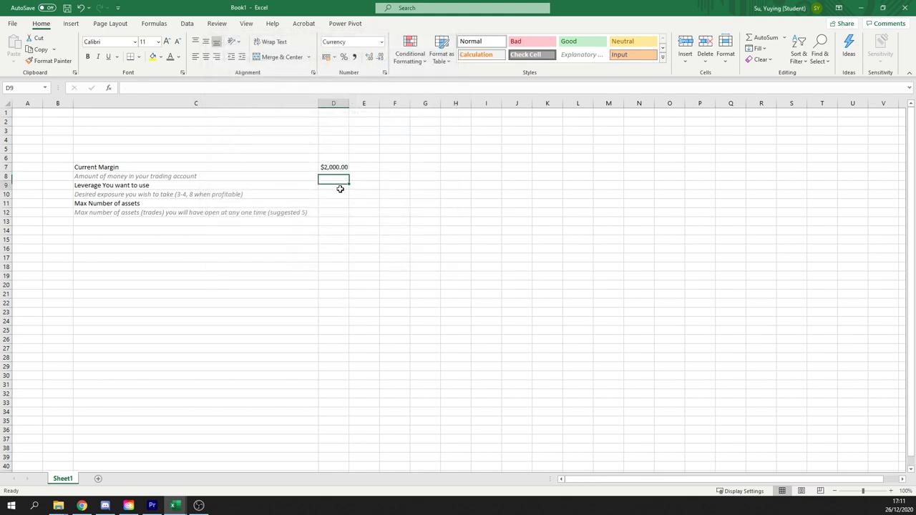
pyautogui.click(343, 103)
pyautogui.click(334, 167)
pyautogui.doubleClick(380, 56)
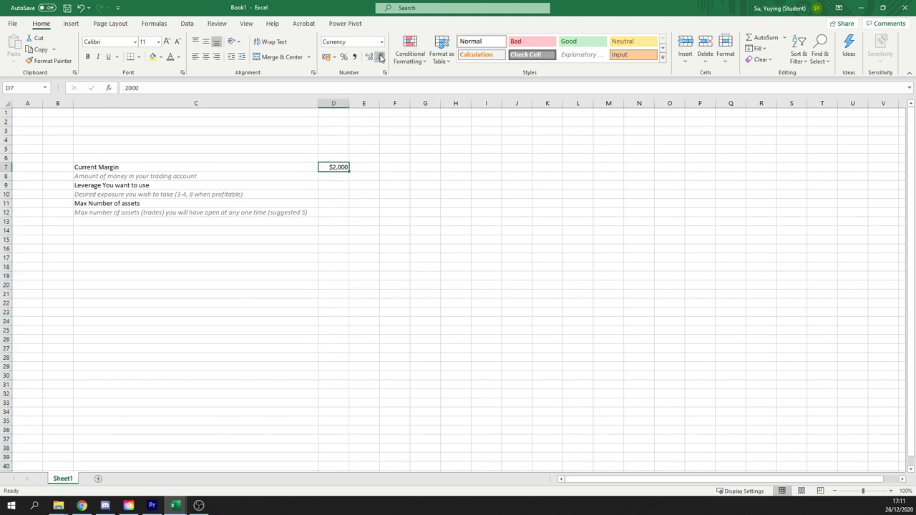
pyautogui.click(363, 185)
pyautogui.click(332, 188)
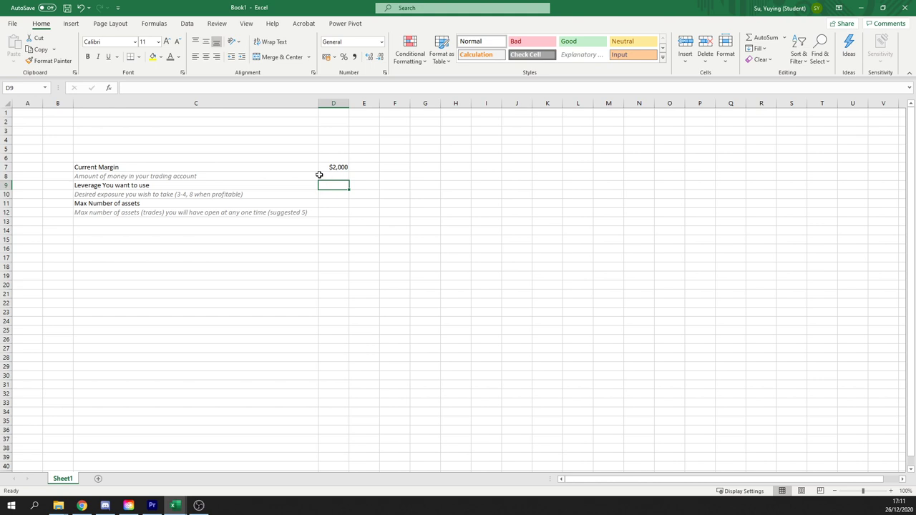
# Step: Enter leverage 4 in D9 and max number of assets 5 in D11
pyautogui.write('4')
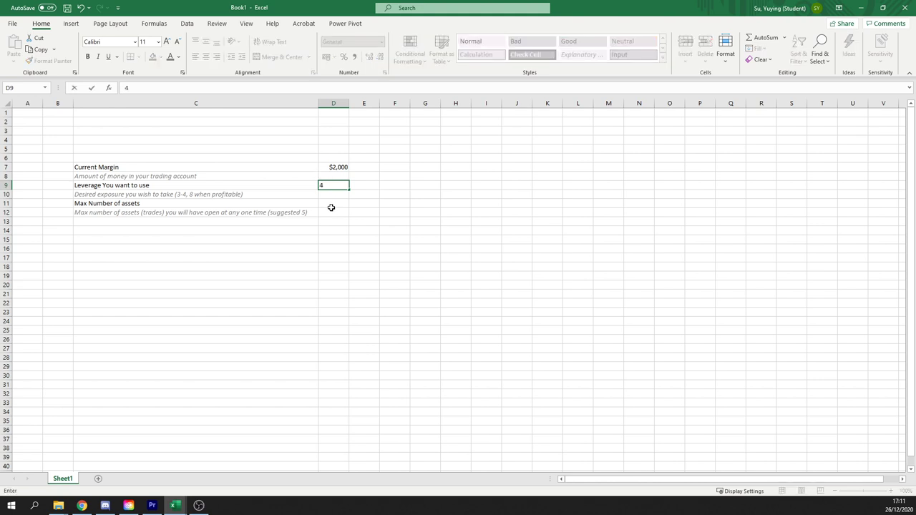
pyautogui.click(331, 207)
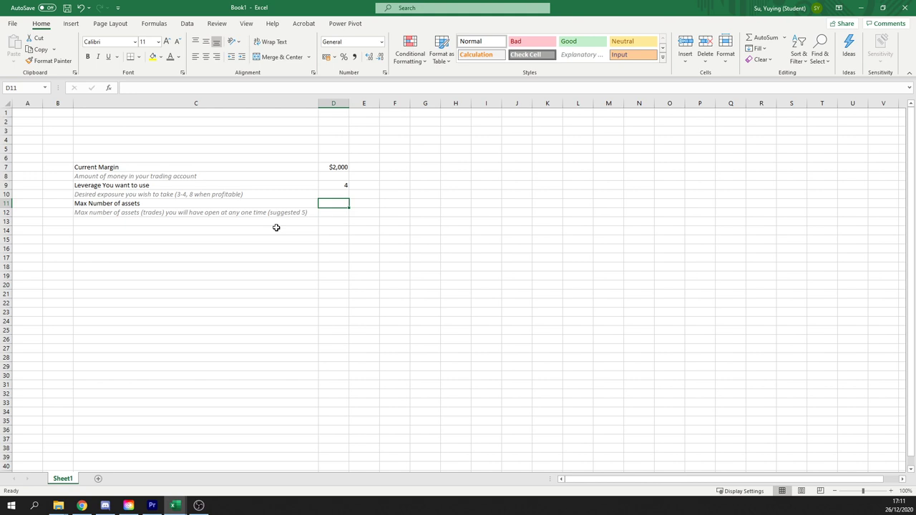
pyautogui.write('5')
pyautogui.press('Return')
pyautogui.click(341, 205)
# Step: Select the input block of labels and values from C7 to E12
pyautogui.moveTo(106, 169)
pyautogui.mouseDown()
pyautogui.moveTo(115, 181)
pyautogui.moveTo(348, 206)
pyautogui.moveTo(352, 216)
pyautogui.moveTo(333, 219)
pyautogui.mouseUp()
pyautogui.click(334, 219)
pyautogui.moveTo(118, 167); pyautogui.dragTo(341, 219)
pyautogui.click(464, 170)
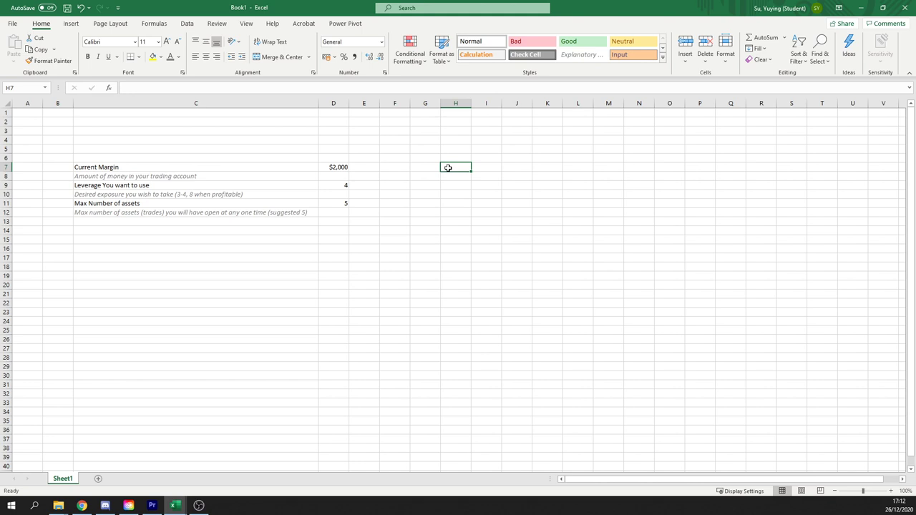
# Step: Label H7 'Total margin to trade with' and H8 'Gross Exposure' in C8's grey italic style
pyautogui.write('Total mar')
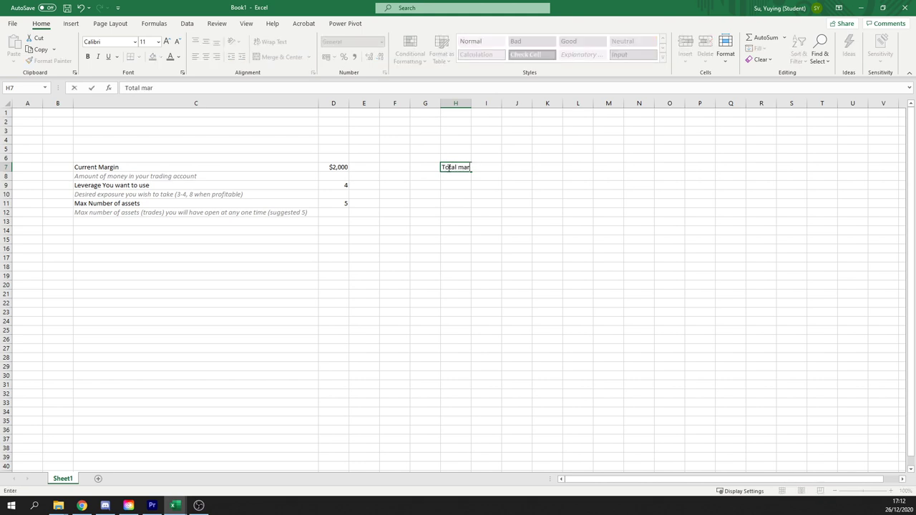
pyautogui.write('gin to trade with')
pyautogui.press('Return')
pyautogui.write('Gros')
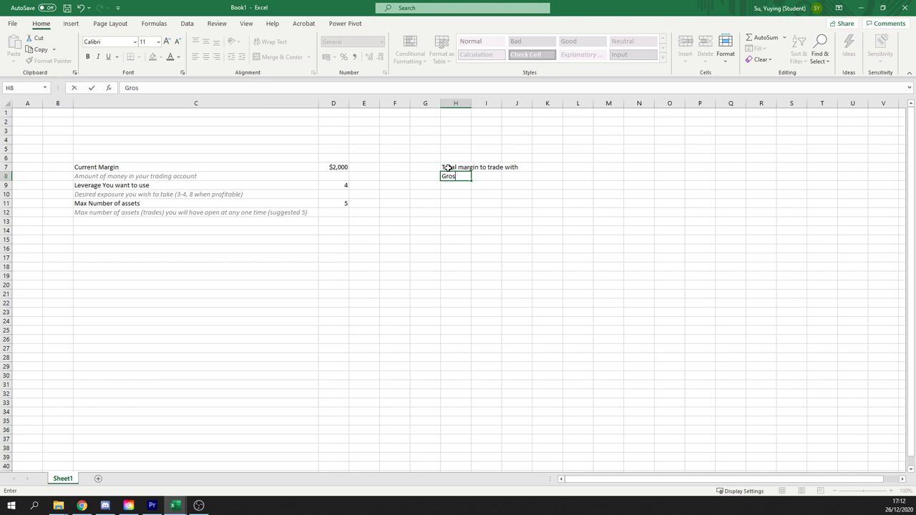
pyautogui.write('s Exposure')
pyautogui.press('Return')
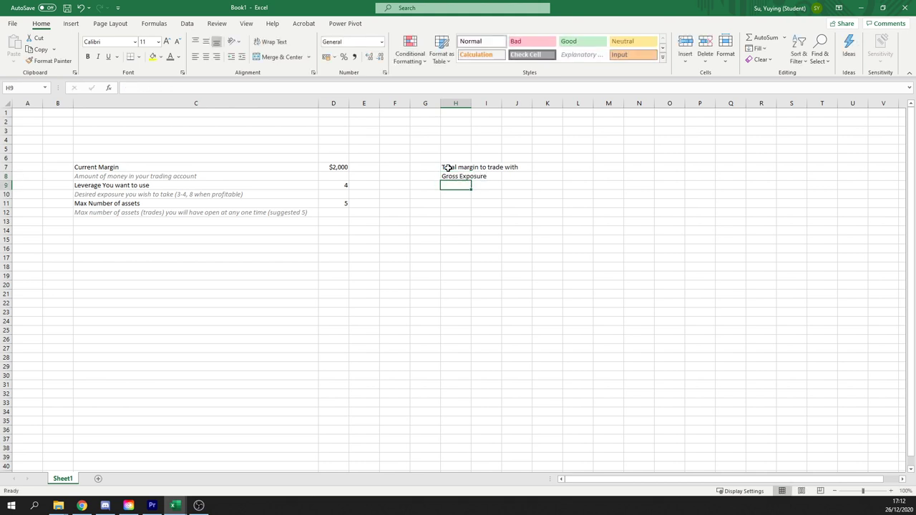
pyautogui.doubleClick(471, 103)
pyautogui.click(161, 175)
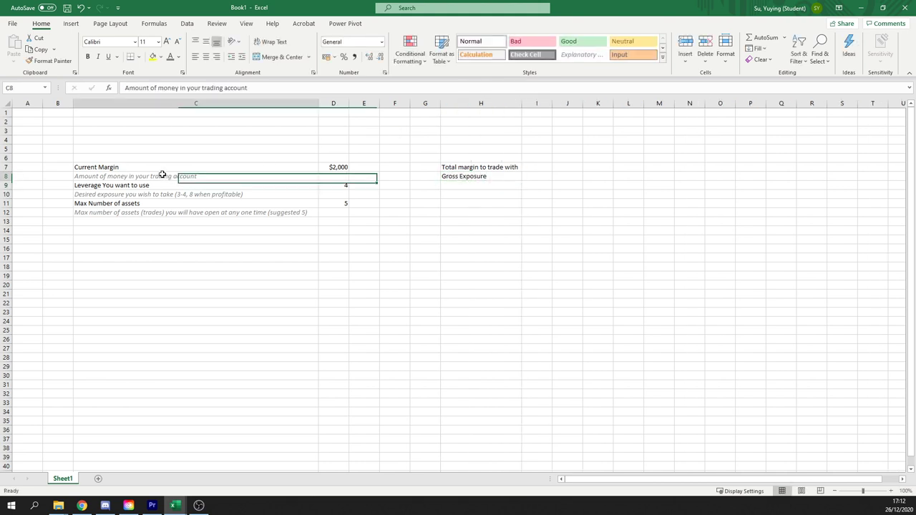
pyautogui.click(74, 61)
pyautogui.click(491, 176)
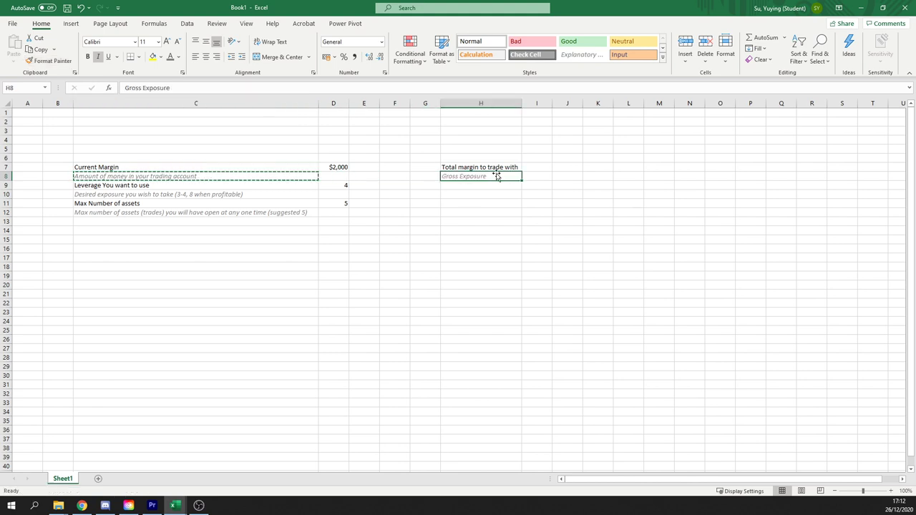
# Step: Enter =D7*D9 in I7 so it shows $8,000
pyautogui.click(548, 166)
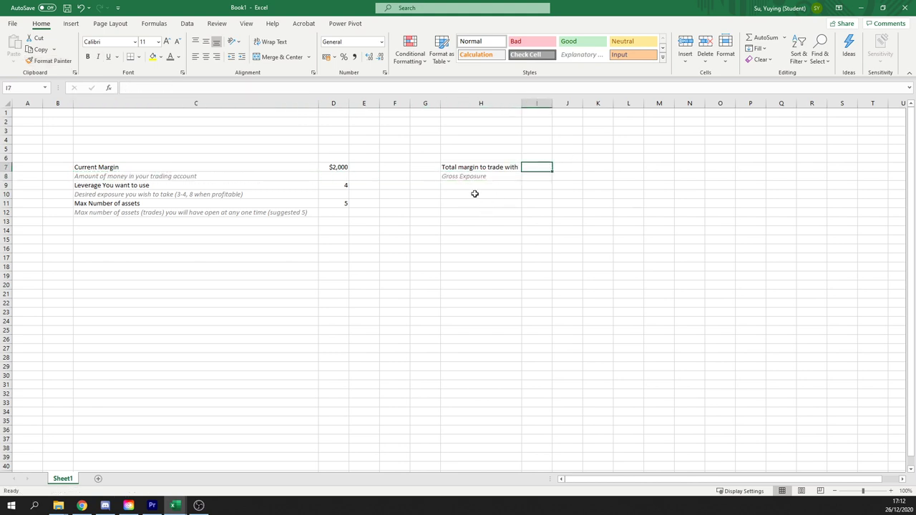
pyautogui.write('=')
pyautogui.click(333, 167)
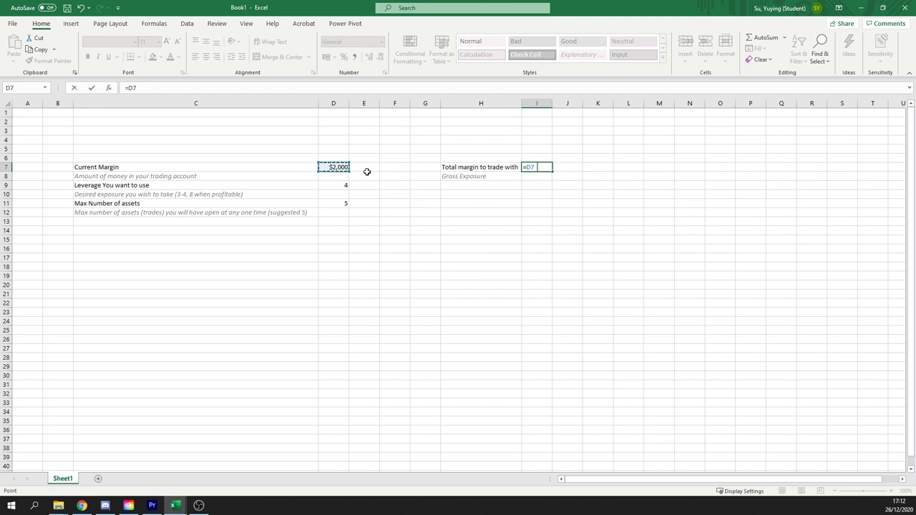
pyautogui.write('*')
pyautogui.click(344, 185)
pyautogui.press('Return')
pyautogui.click(544, 166)
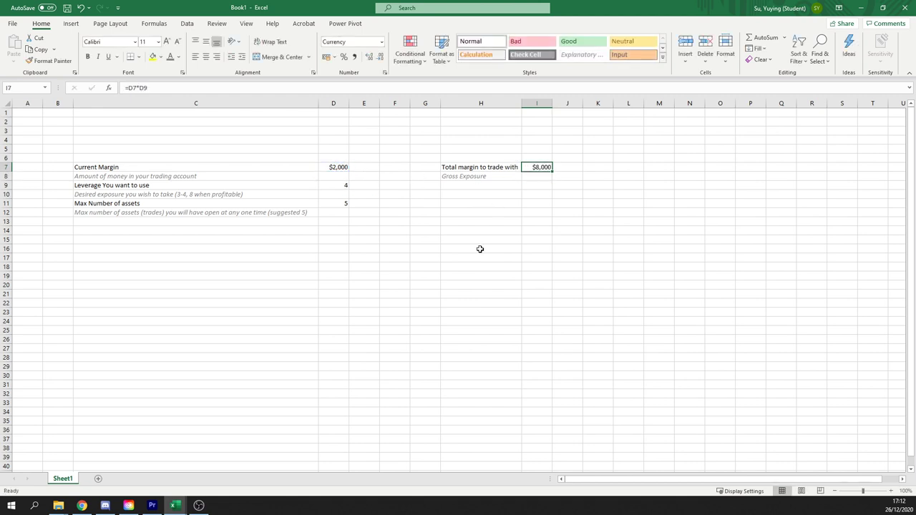
pyautogui.click(470, 187)
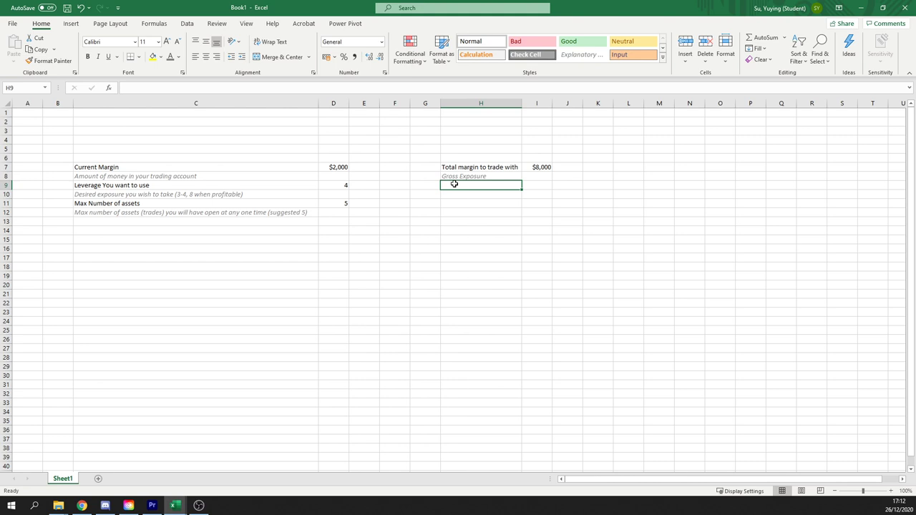
# Step: Type 'Max position size on 1 trade' in H9 and 'Single asset position limit' in H10
pyautogui.write('Max')
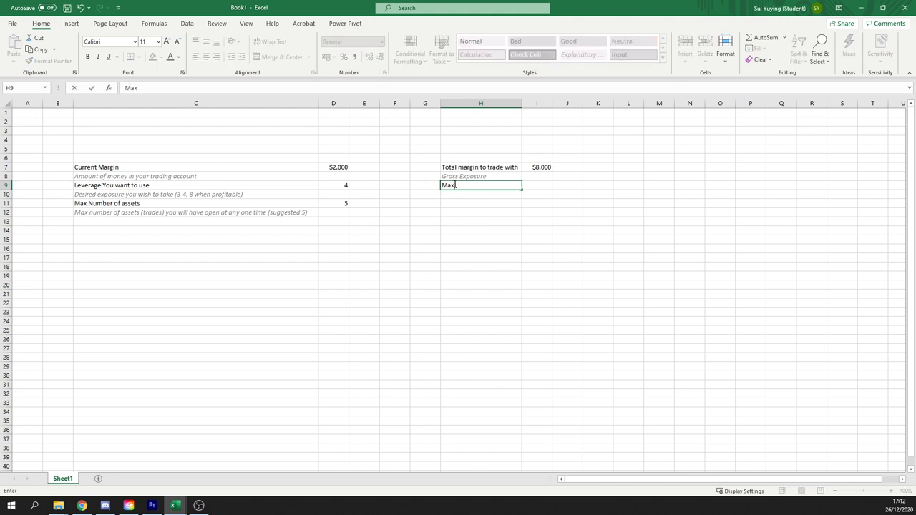
pyautogui.write(' position size on 1 trade')
pyautogui.press('Return')
pyautogui.write('Singlae')
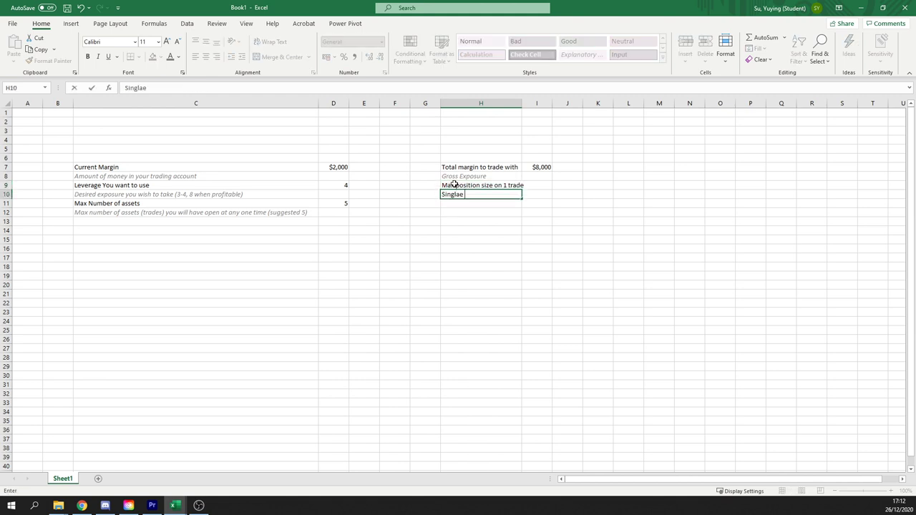
pyautogui.press('BackSpace')
pyautogui.press('BackSpace')
pyautogui.press('BackSpace')
pyautogui.write('le asset position limit')
pyautogui.press('Return')
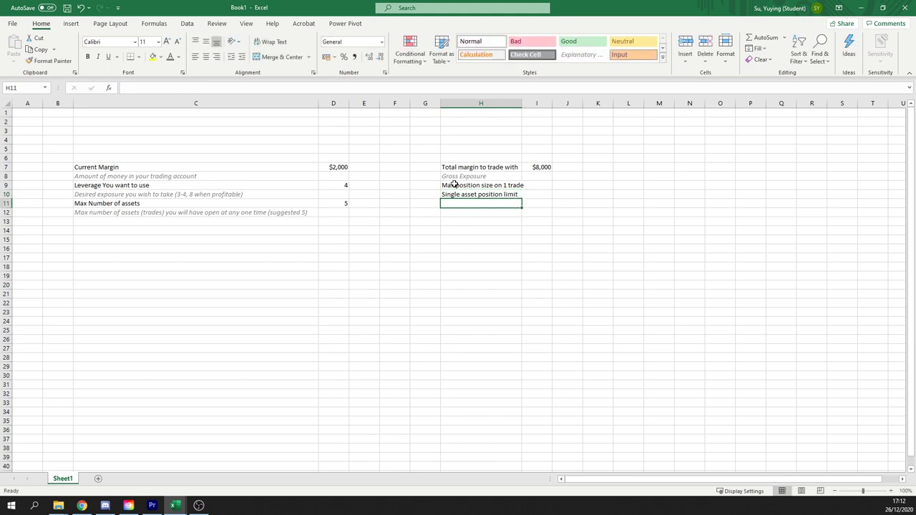
# Step: Copy the Gross Exposure grey italic style onto H10 with Format Painter
pyautogui.click(456, 176)
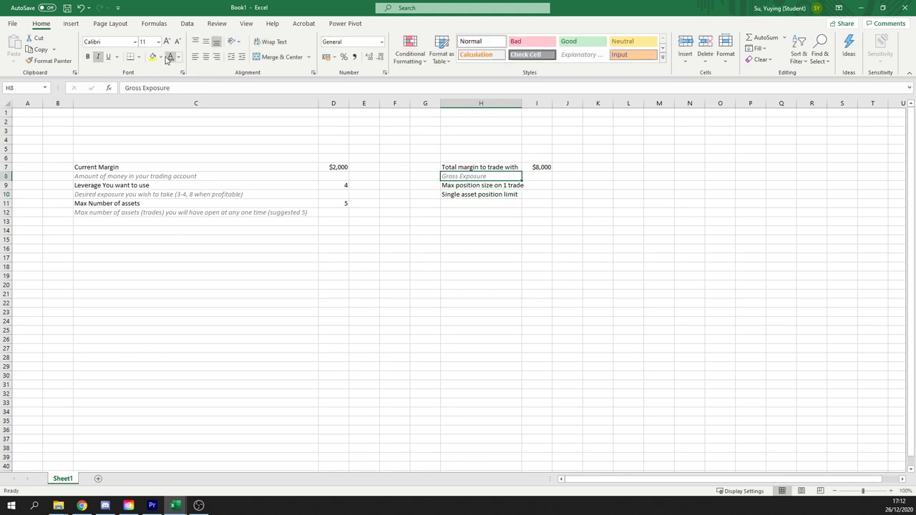
pyautogui.click(58, 63)
pyautogui.click(470, 194)
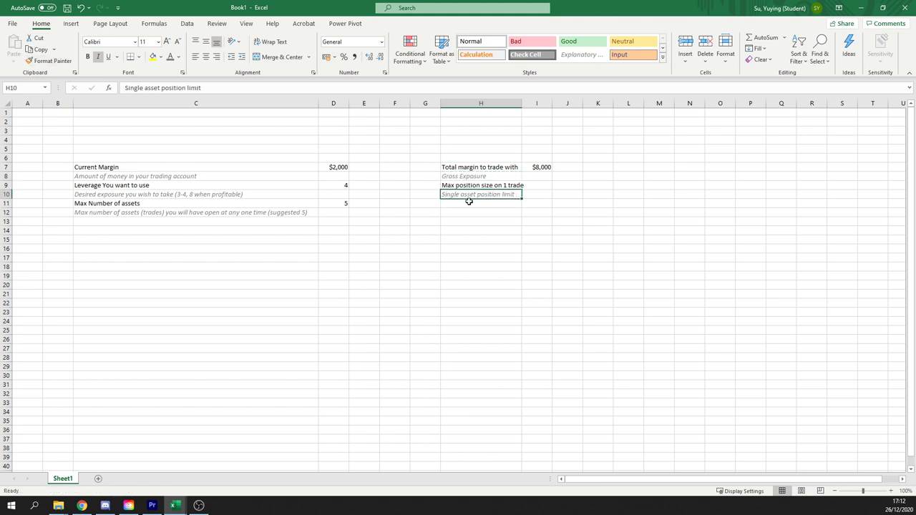
pyautogui.click(478, 229)
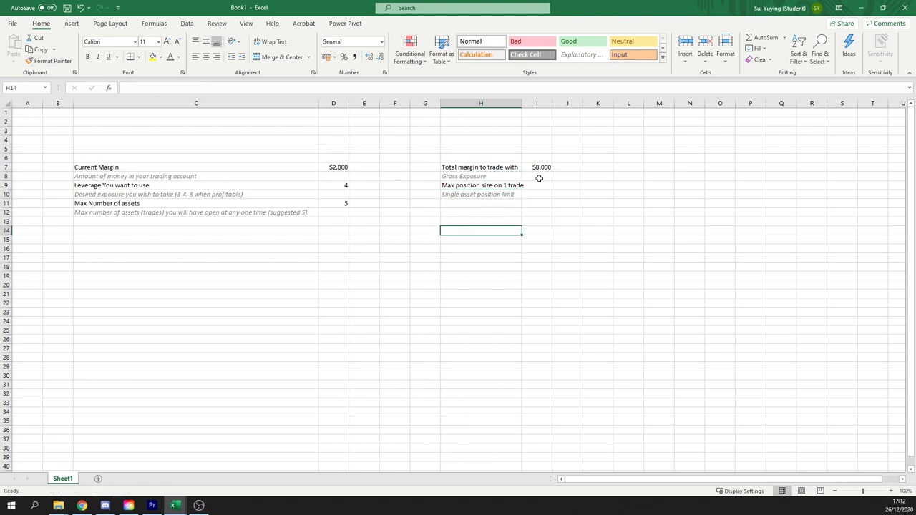
# Step: Autofit column H and enter =(D7*D9)/D11 in I9, giving $1,600
pyautogui.doubleClick(522, 106)
pyautogui.click(536, 184)
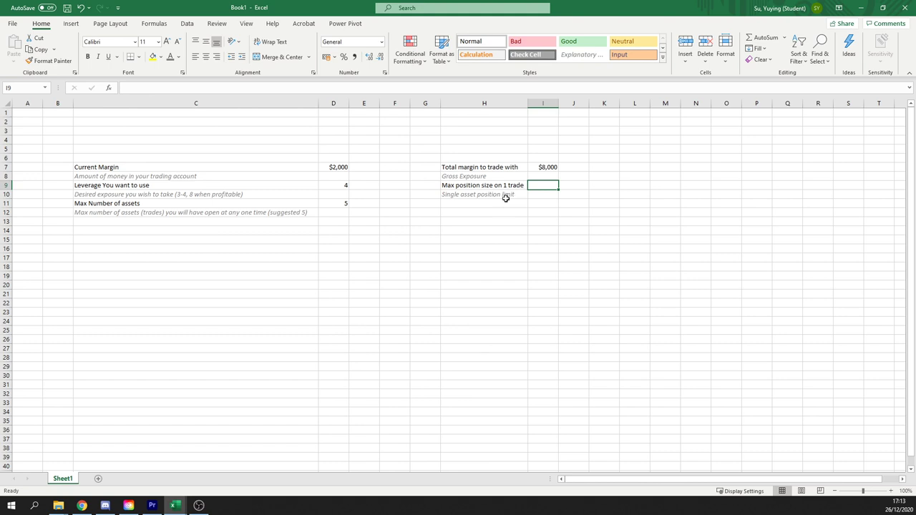
pyautogui.write('=')
pyautogui.click(348, 168)
pyautogui.write('*')
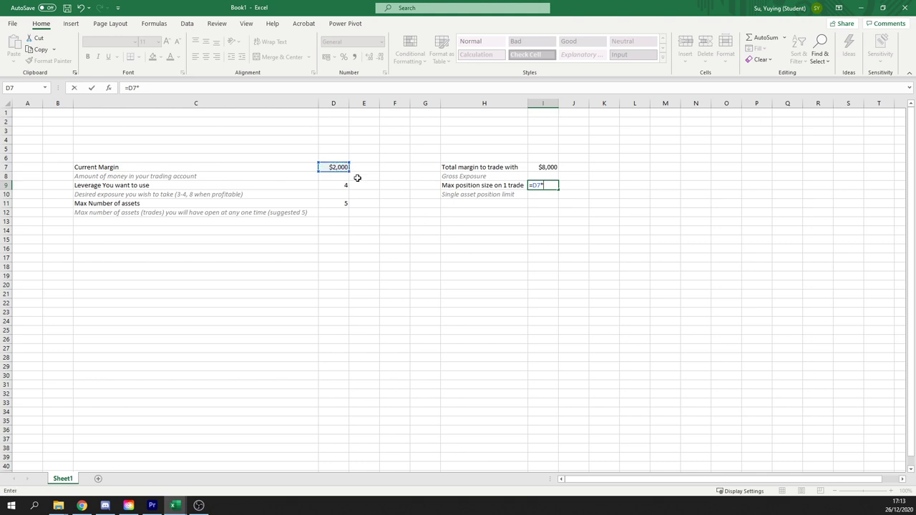
pyautogui.click(343, 186)
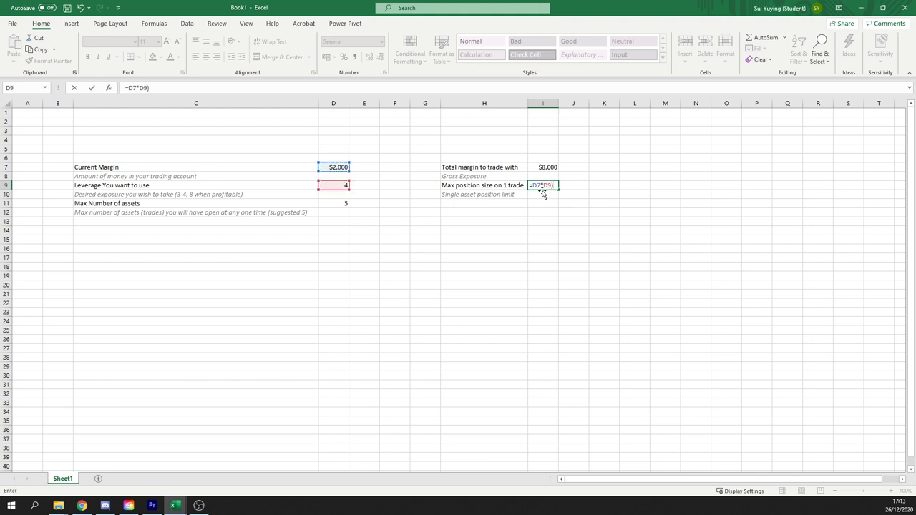
pyautogui.write(')')
pyautogui.write('(')
pyautogui.press('End')
pyautogui.write('/')
pyautogui.click(347, 204)
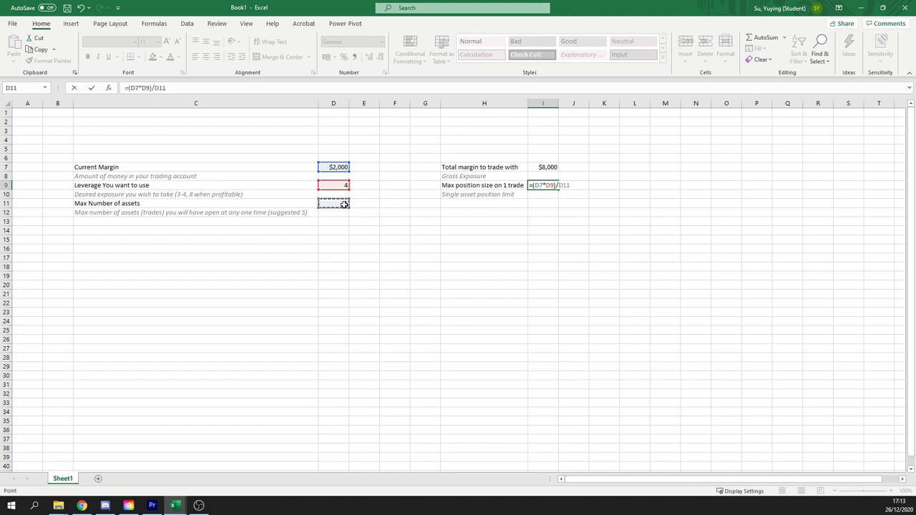
pyautogui.press('Return')
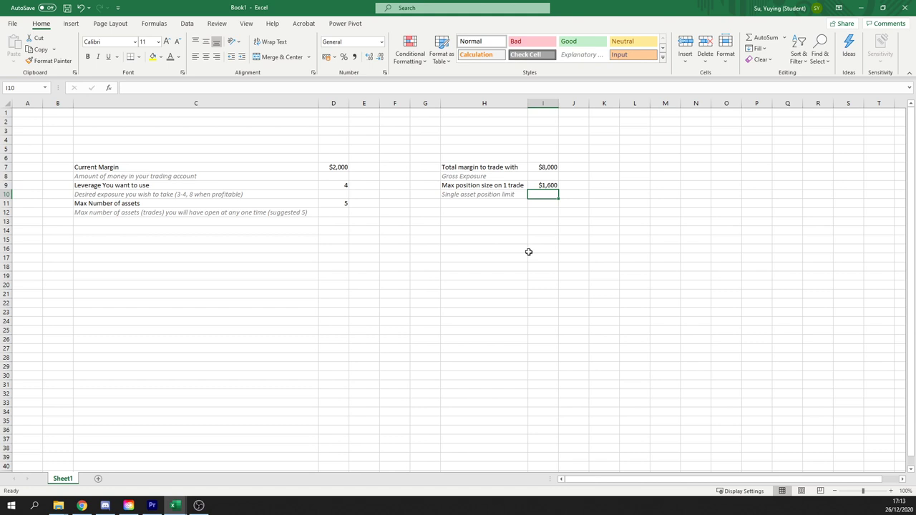
pyautogui.click(468, 213)
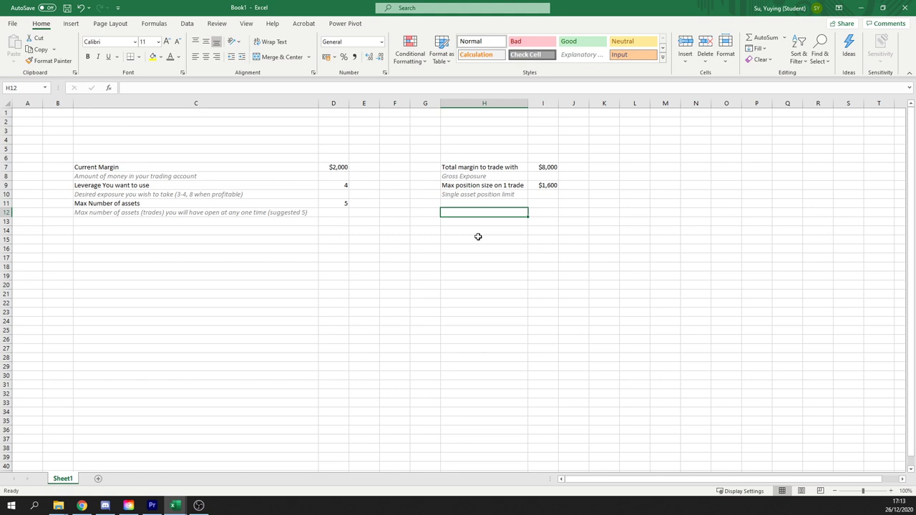
pyautogui.click(199, 505)
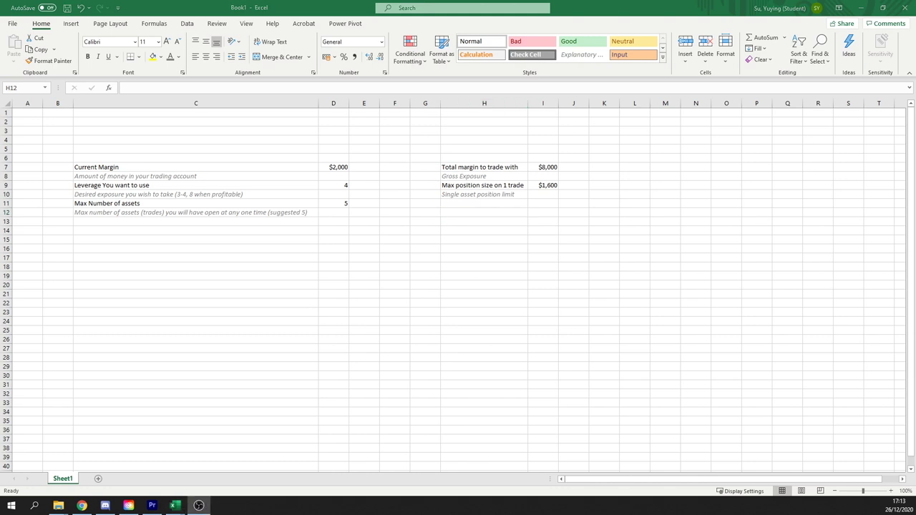
pyautogui.hotkey('alt', 'Tab')
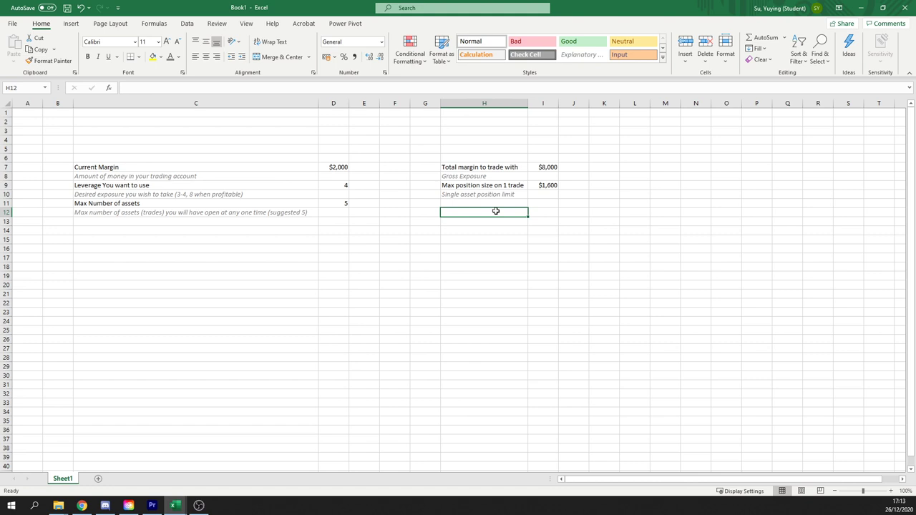
# Step: Type 'Starter Position Size (50%)' in H12
pyautogui.write('Star')
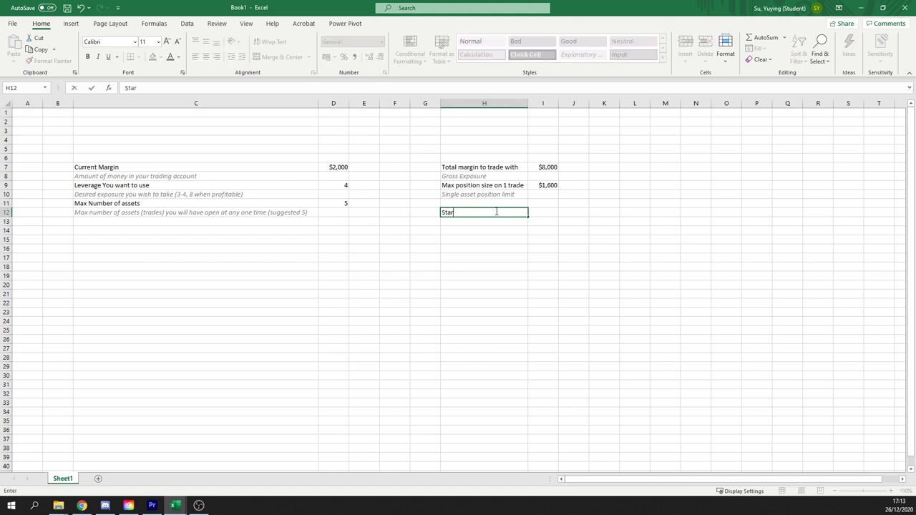
pyautogui.write('ter Position Li')
pyautogui.press('BackSpace')
pyautogui.write('Size (50%)')
pyautogui.press('Return')
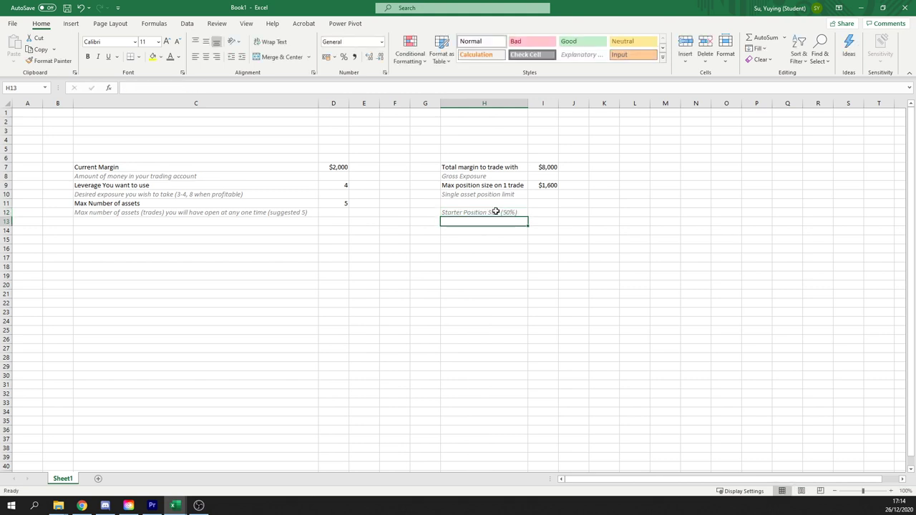
# Step: Copy the label into H13 and change it to 'Starter Position Size (25%)'
pyautogui.click(495, 212)
pyautogui.hotkey('ctrl', 'c')
pyautogui.click(495, 220)
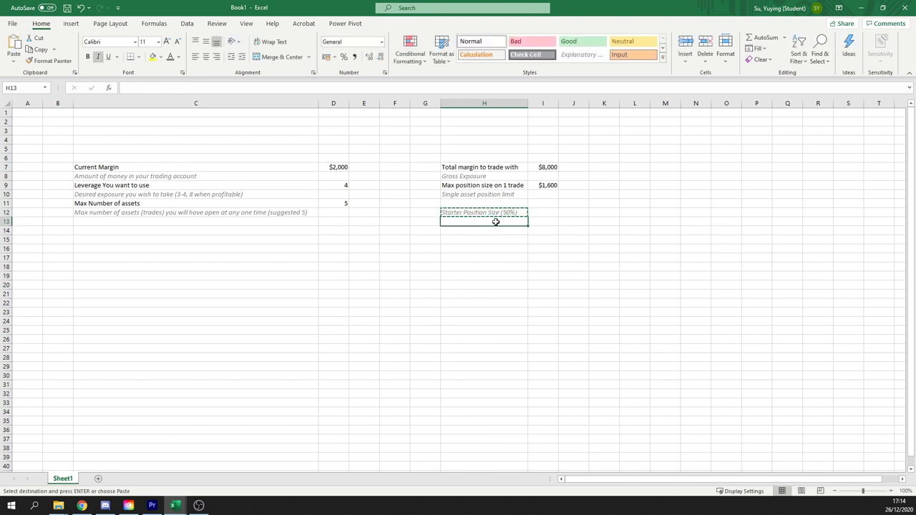
pyautogui.hotkey('ctrl', 'v')
pyautogui.doubleClick(192, 88)
pyautogui.write('25')
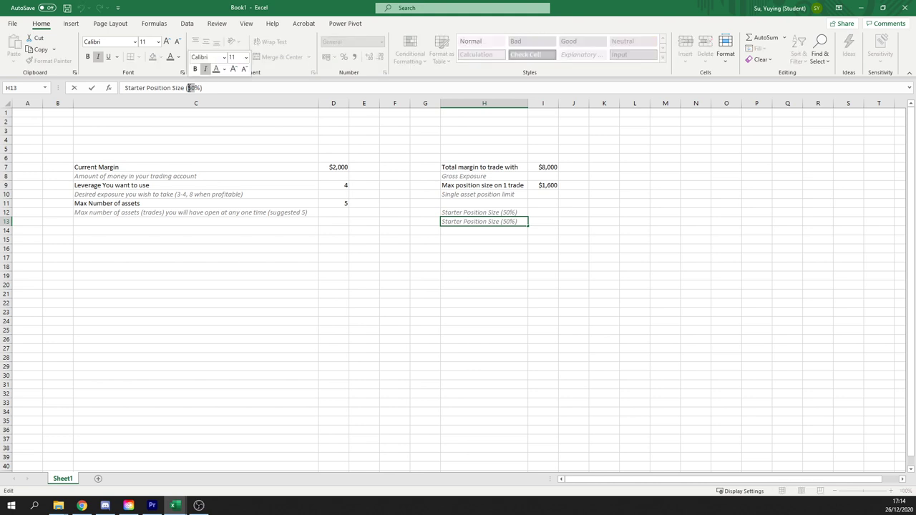
pyautogui.click(493, 205)
# Step: Apply H9's plain label style to H12:H13 with Format Painter
pyautogui.click(483, 185)
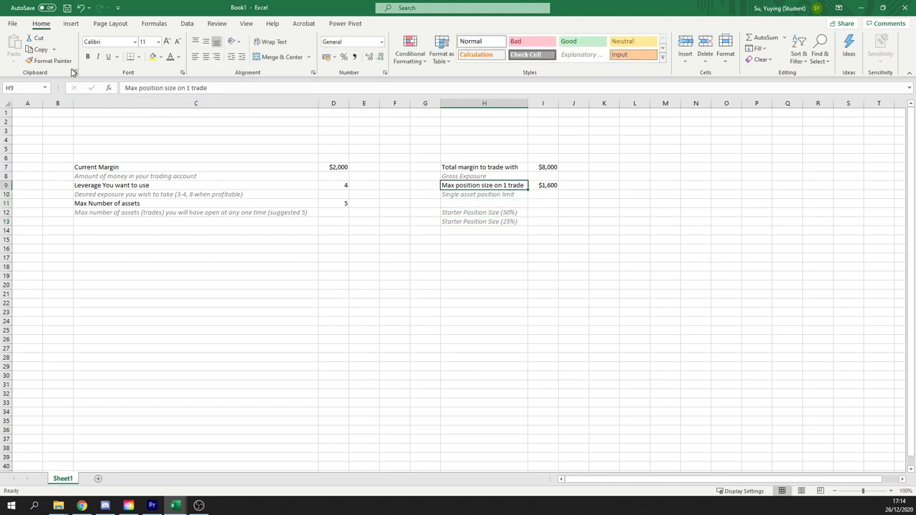
pyautogui.click(48, 60)
pyautogui.moveTo(459, 210); pyautogui.dragTo(469, 221)
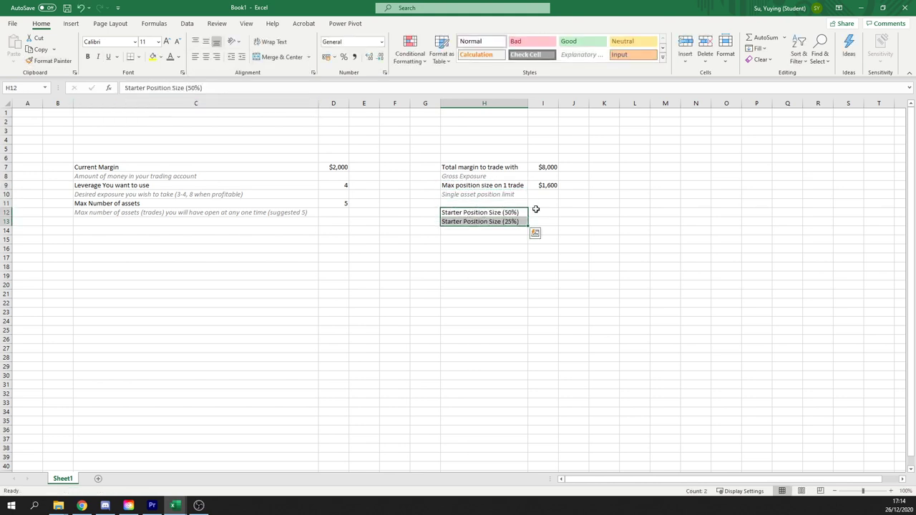
pyautogui.click(537, 212)
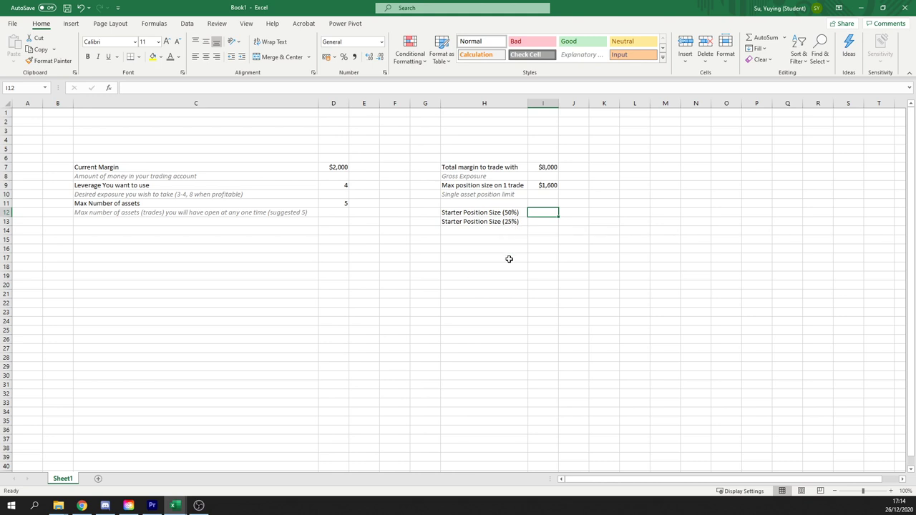
# Step: Enter =I9/2 in I12 so the 50% starter size shows $800
pyautogui.write('=')
pyautogui.click(543, 186)
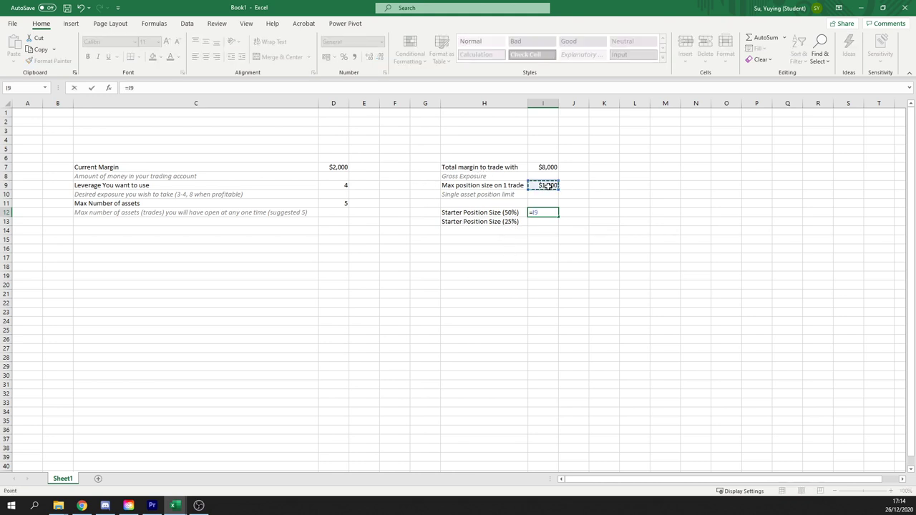
pyautogui.write('/2')
pyautogui.press('Return')
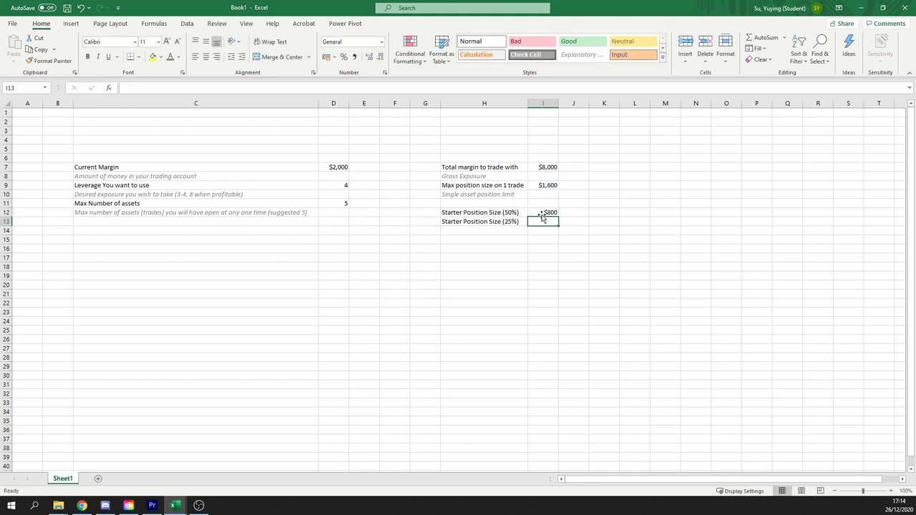
pyautogui.click(536, 214)
pyautogui.click(544, 221)
pyautogui.click(538, 212)
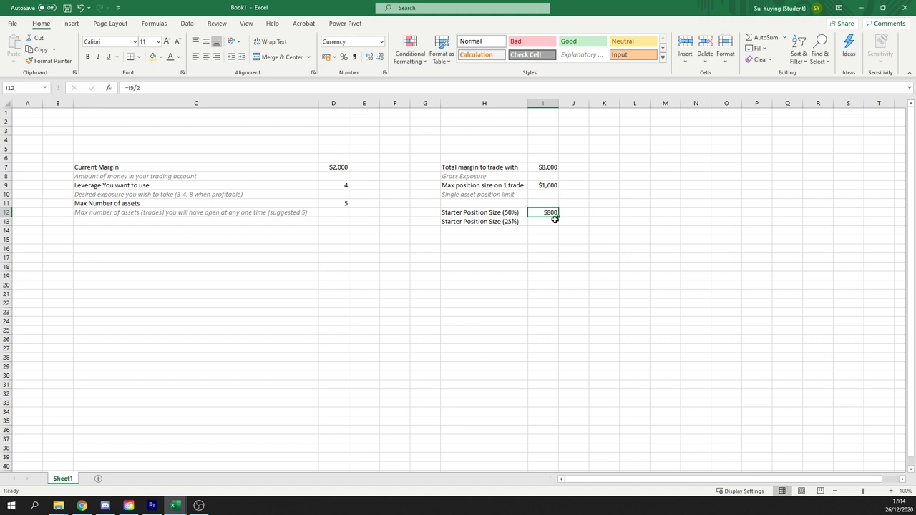
# Step: Enter =I12/2 in I13 so the 25% starter size shows $400
pyautogui.click(554, 221)
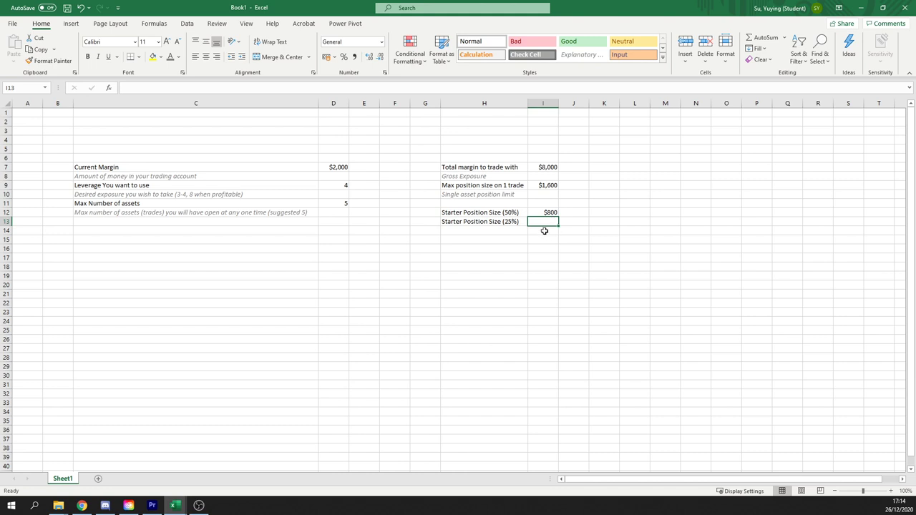
pyautogui.doubleClick(544, 226)
pyautogui.write('=')
pyautogui.click(546, 211)
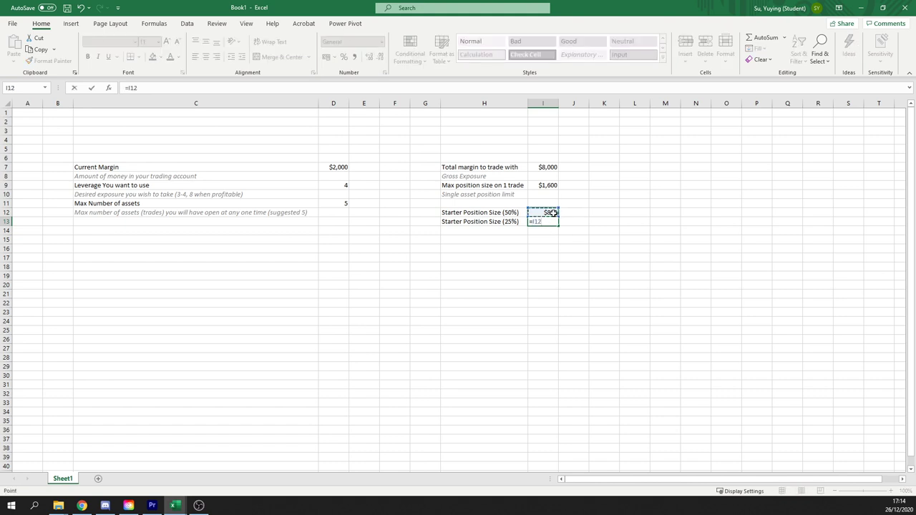
pyautogui.write('/2')
pyautogui.press('Return')
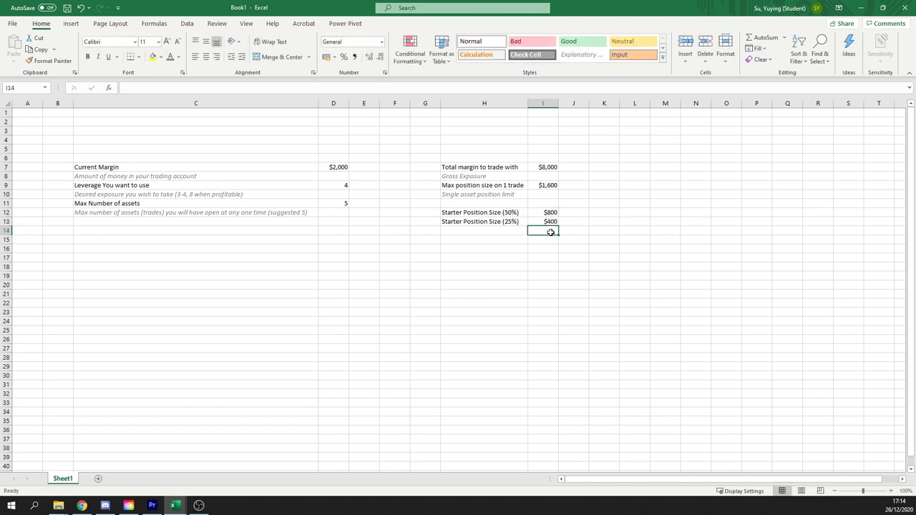
pyautogui.press('Up')
pyautogui.click(568, 239)
pyautogui.click(541, 221)
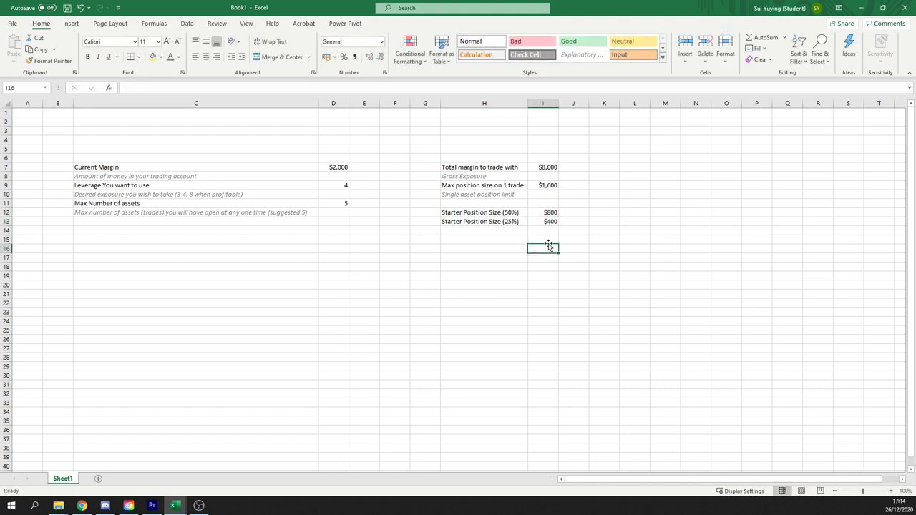
pyautogui.click(524, 247)
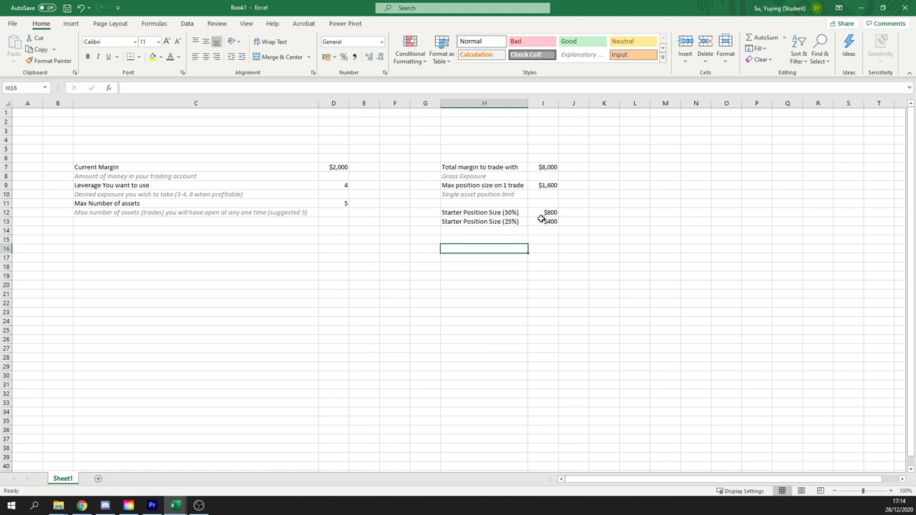
# Step: Review the I12 and I13 formulas, then enter 400 in I17
pyautogui.click(548, 223)
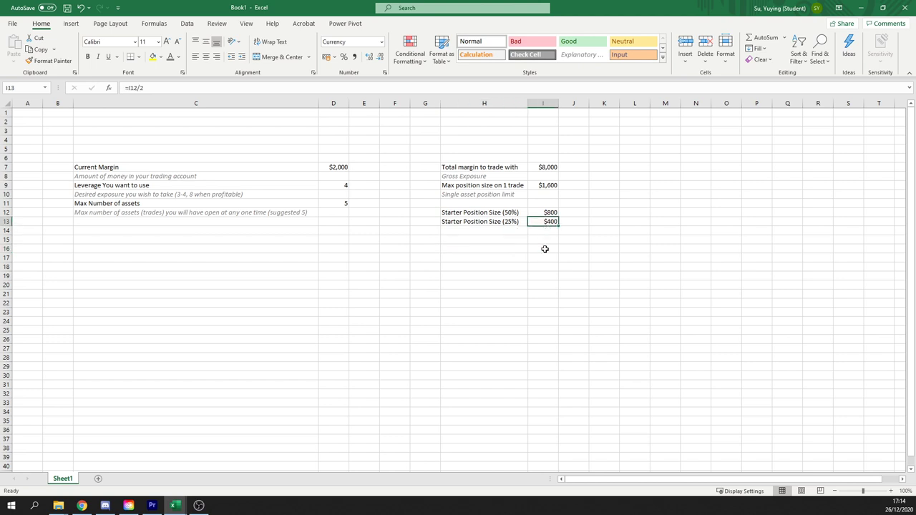
pyautogui.click(547, 193)
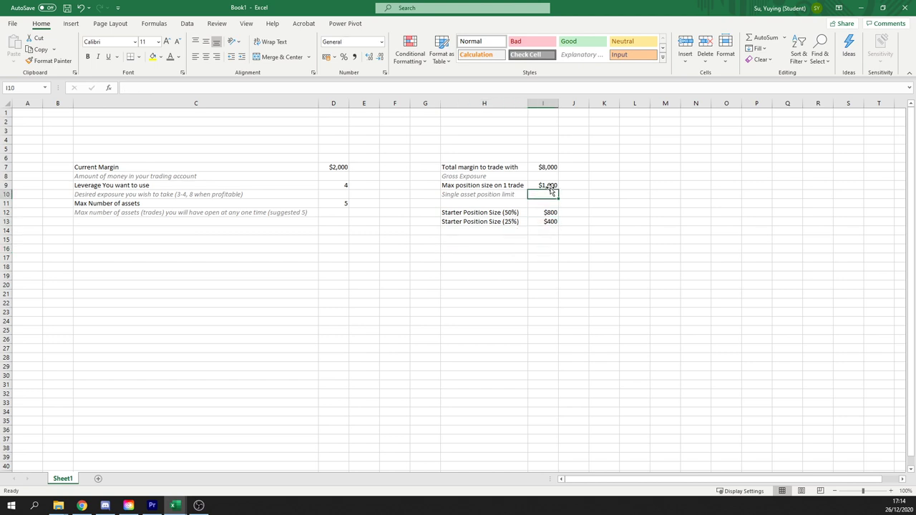
pyautogui.click(549, 222)
pyautogui.click(548, 213)
pyautogui.click(544, 266)
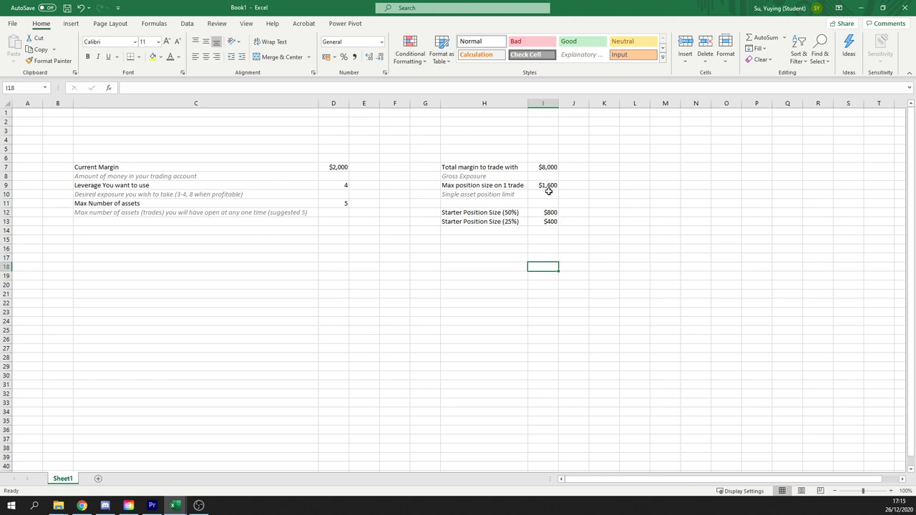
pyautogui.write('$400')
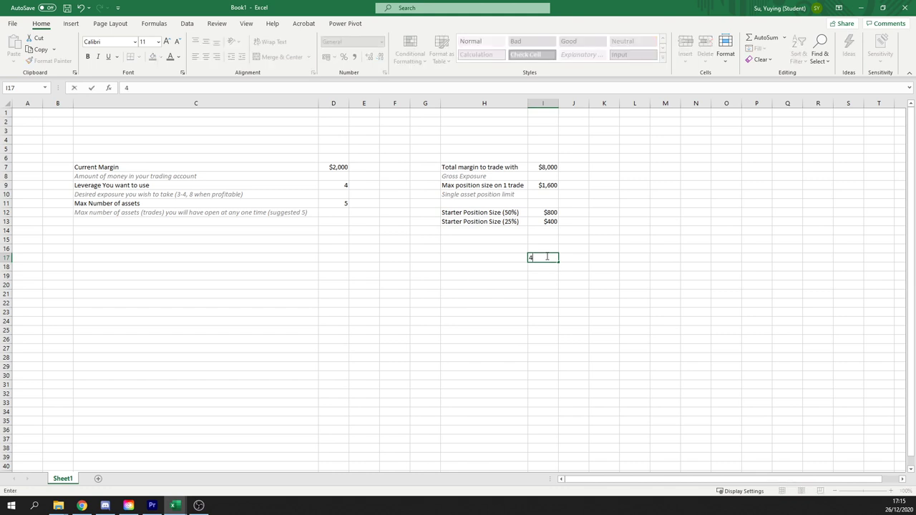
pyautogui.press('Return')
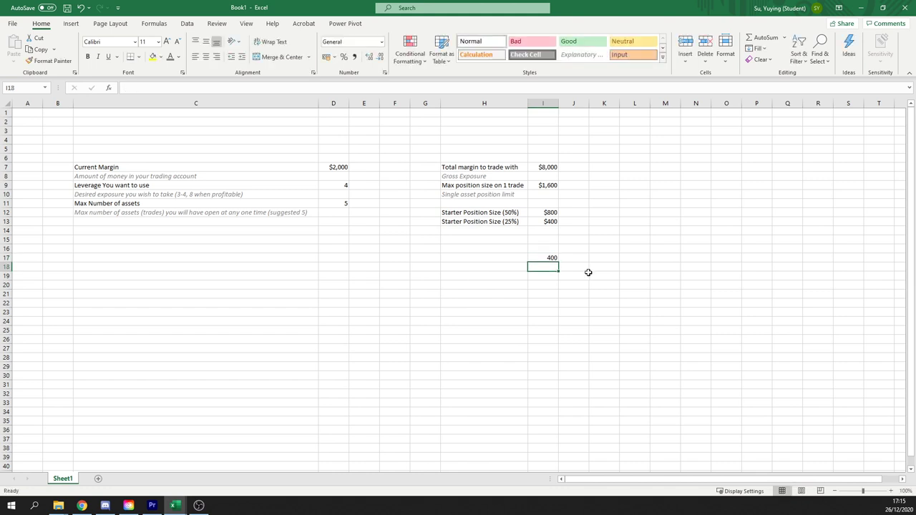
# Step: Put 800 in I18 and 1600 in I19, then select the results I7:I14
pyautogui.write('1600')
pyautogui.press('Return')
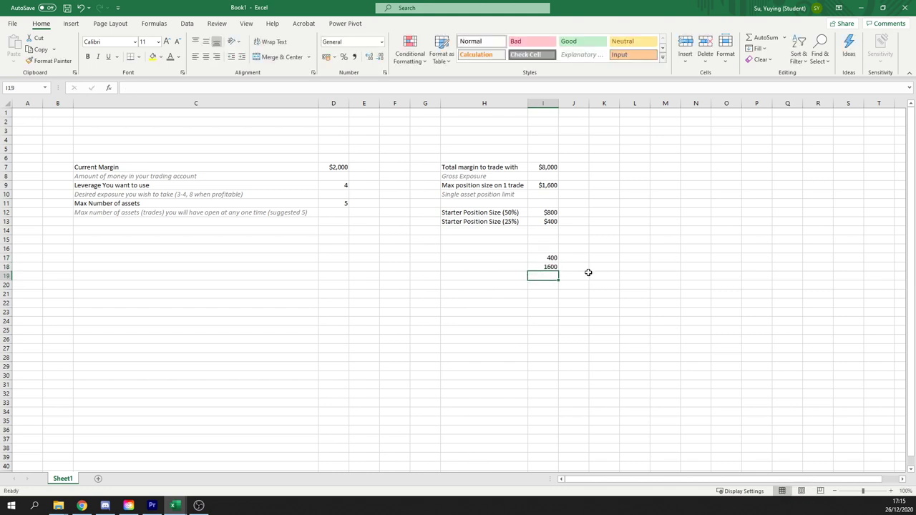
pyautogui.click(545, 268)
pyautogui.click(554, 258)
pyautogui.click(549, 268)
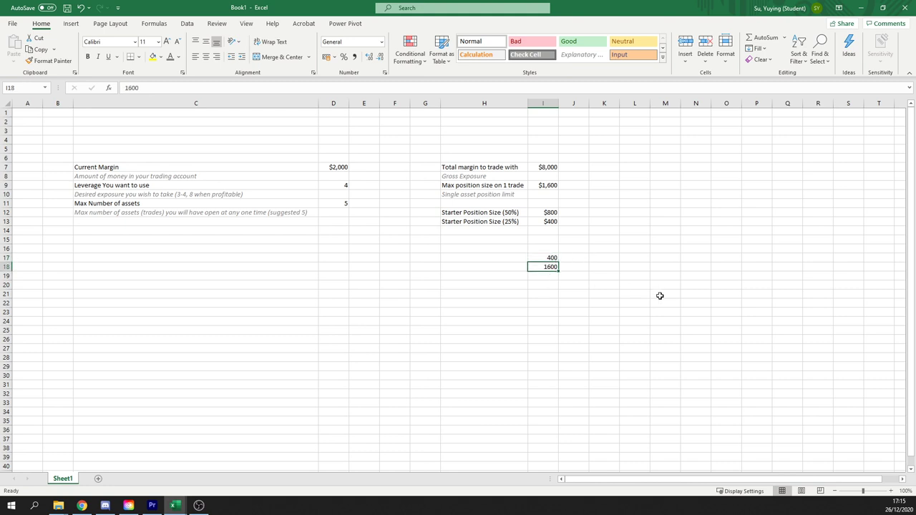
pyautogui.write('800')
pyautogui.press('Return')
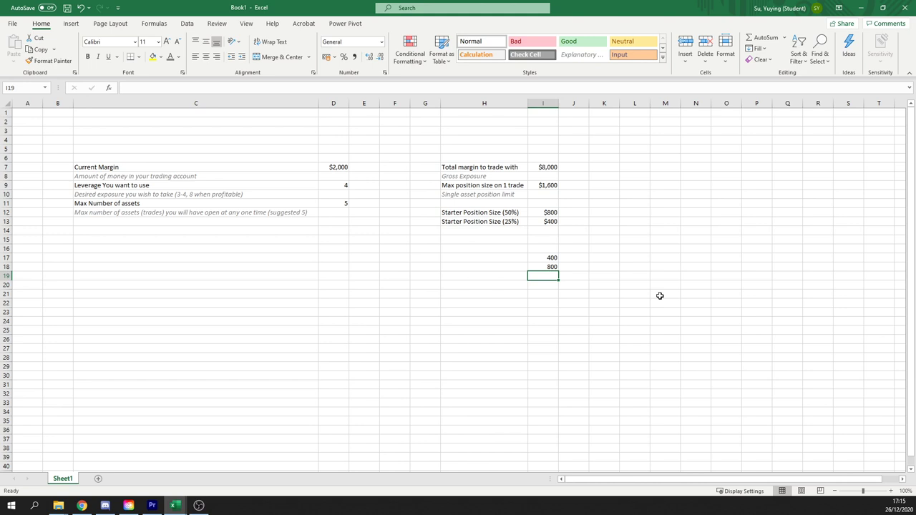
pyautogui.write('1600')
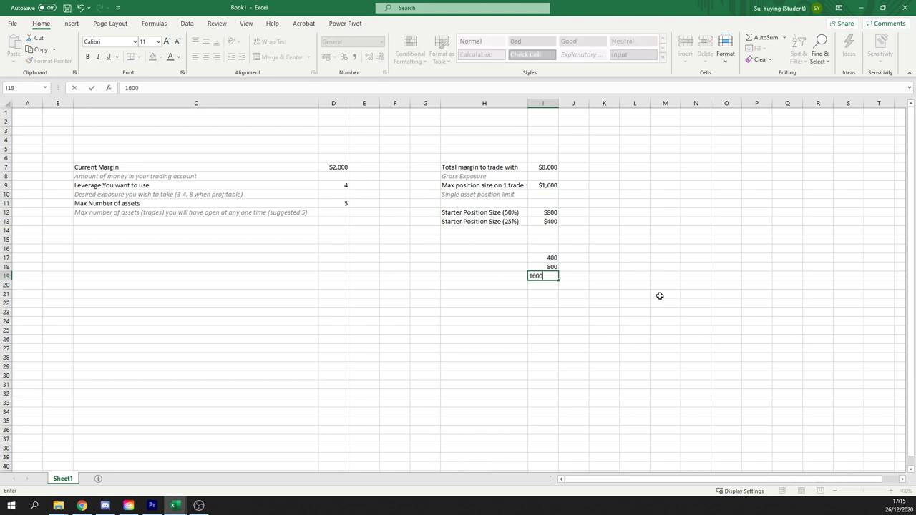
pyautogui.press('Return')
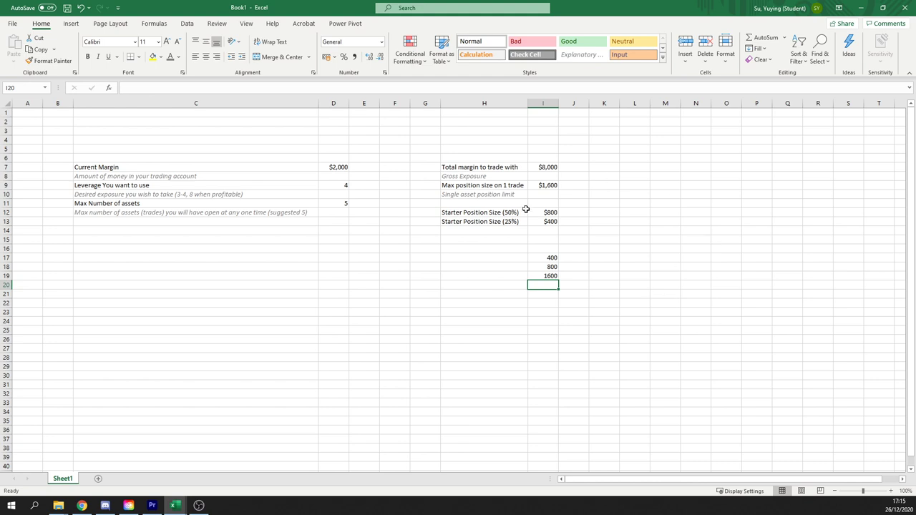
pyautogui.moveTo(530, 166); pyautogui.dragTo(549, 230)
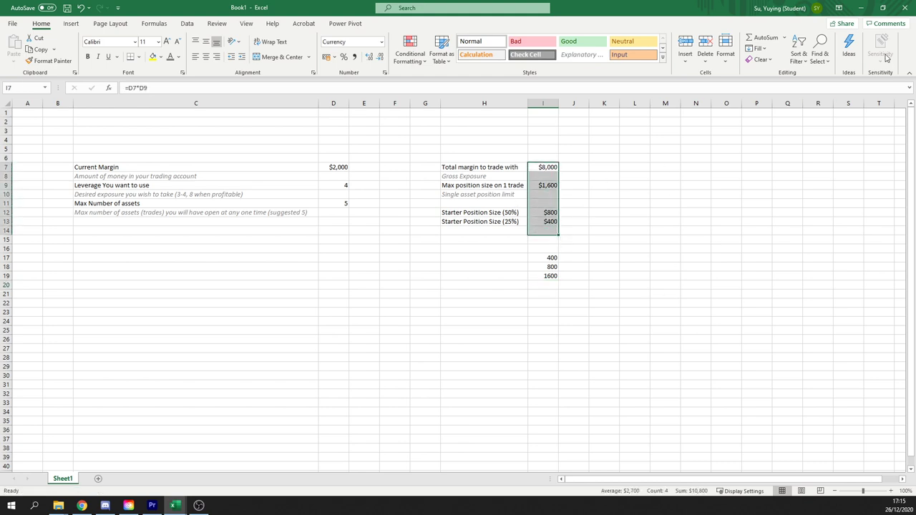
# Step: Compare the workbook's exposure notes with the product page and its coupon text
pyautogui.click(861, 8)
pyautogui.moveTo(174, 505)
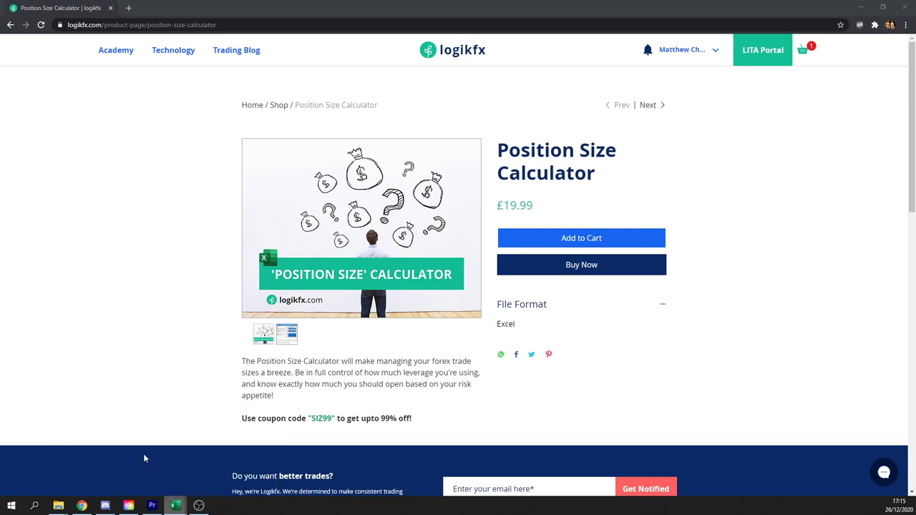
pyautogui.hotkey('alt', 'Tab')
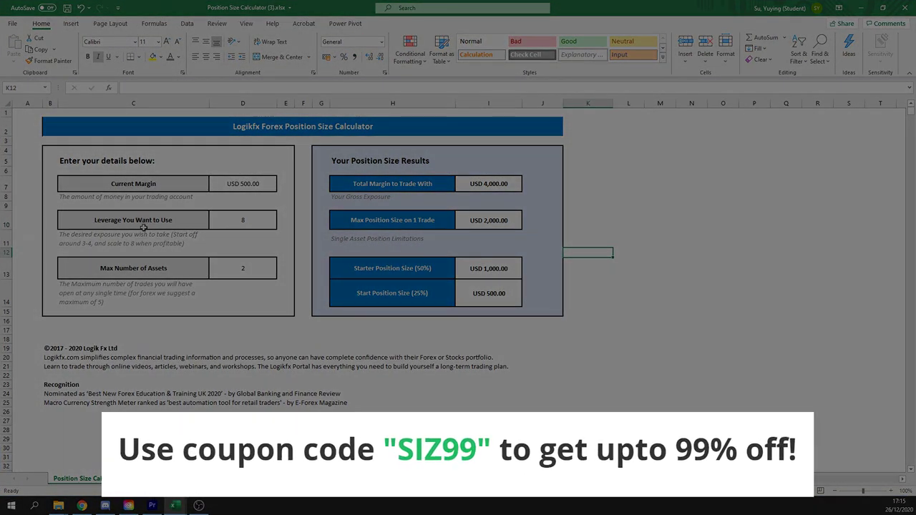
pyautogui.click(372, 239)
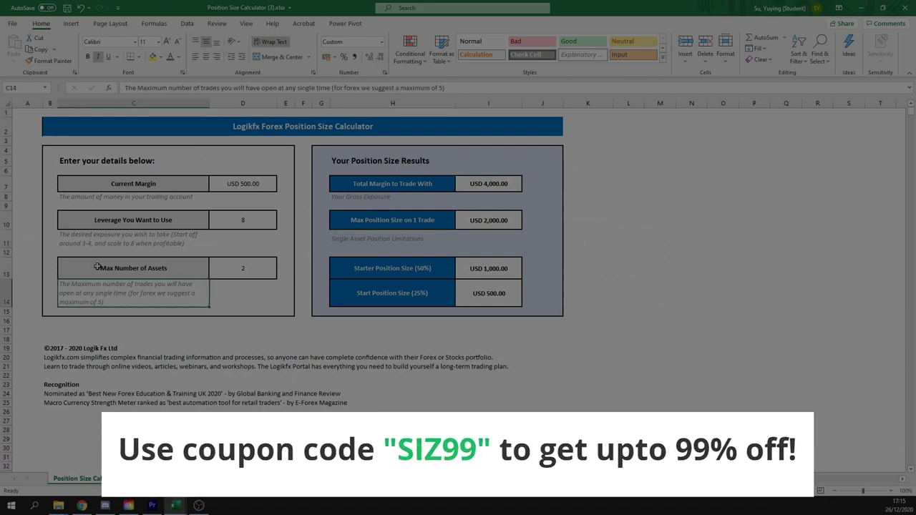
pyautogui.click(384, 197)
pyautogui.click(332, 245)
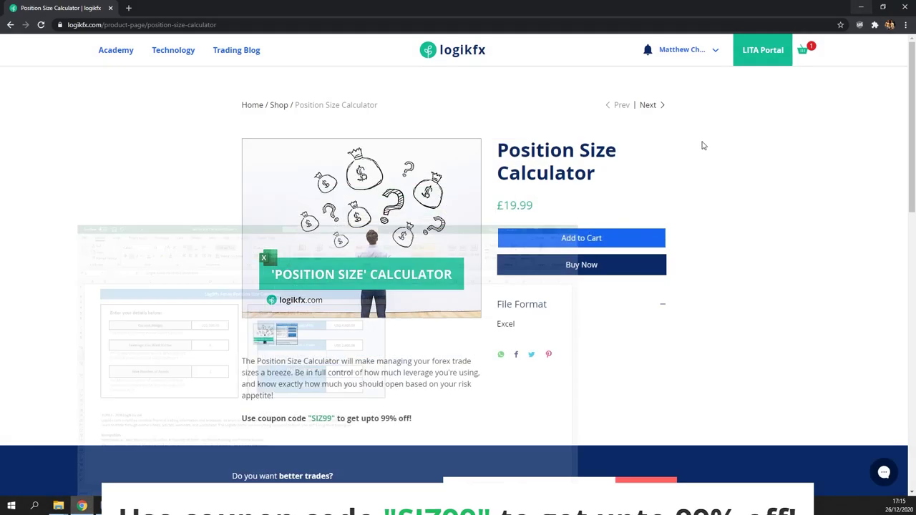
pyautogui.moveTo(312, 419); pyautogui.dragTo(413, 426)
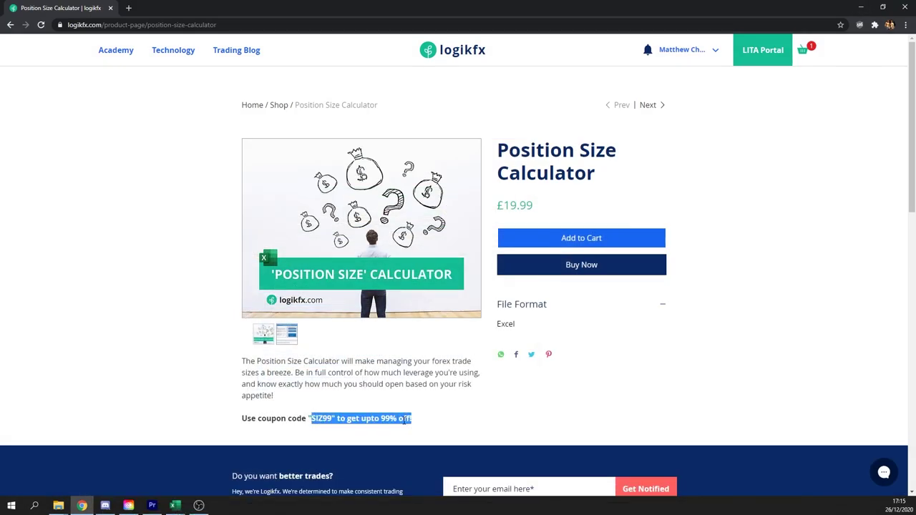
pyautogui.click(403, 393)
# Step: Add the Position Size Calculator to the cart, enter coupon SIZ99, and close the cart
pyautogui.click(566, 240)
pyautogui.click(150, 456)
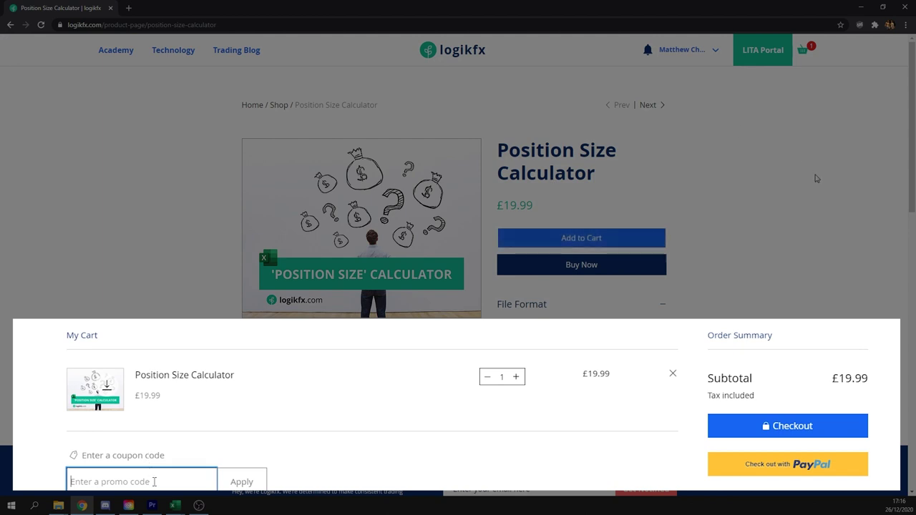
pyautogui.write('SIZ99')
pyautogui.press('Escape')
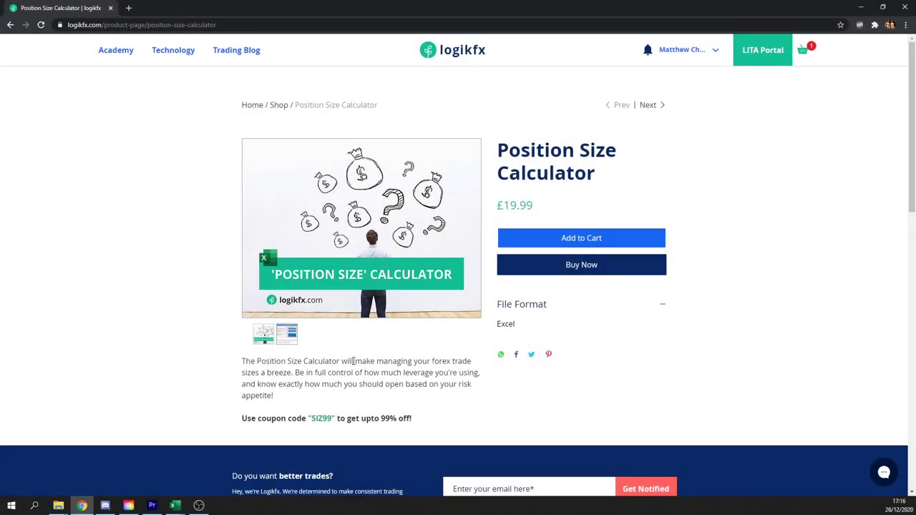